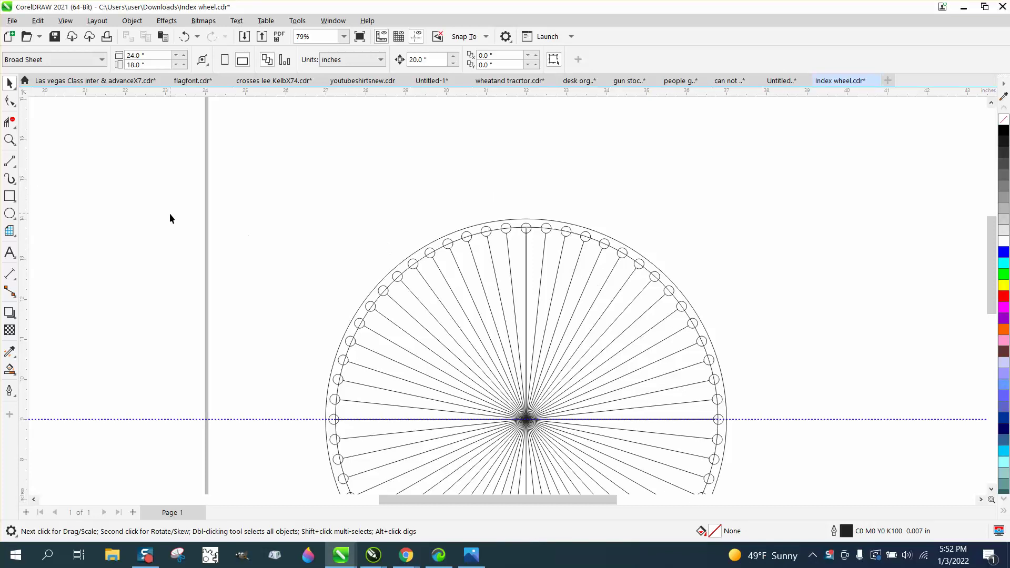
# Step: Zoom in to inspect the wheel's top and one small circle, then back out to the whole page
pyautogui.click(10, 140)
pyautogui.moveTo(428, 200); pyautogui.dragTo(715, 299)
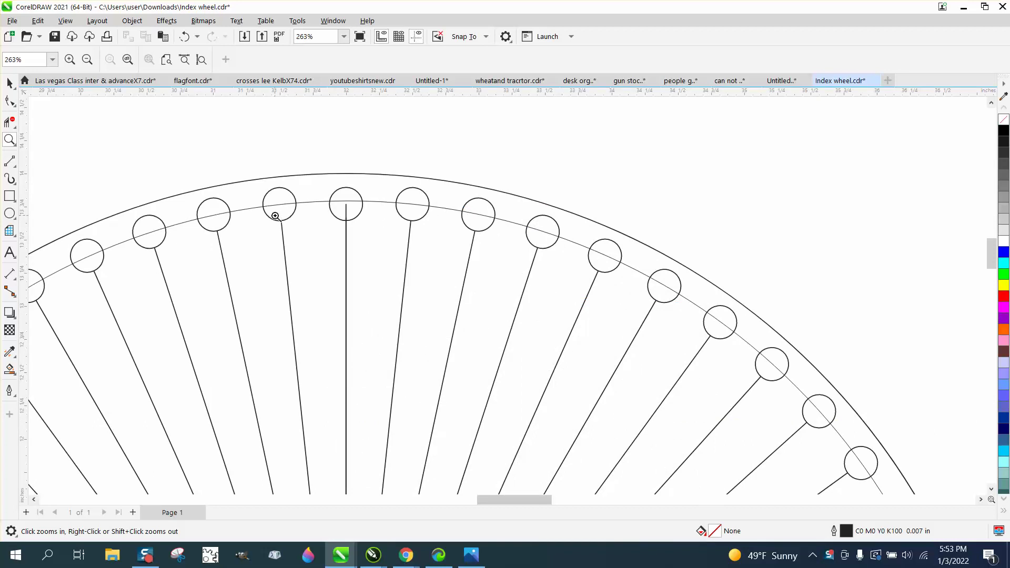
pyautogui.rightClick(350, 192)
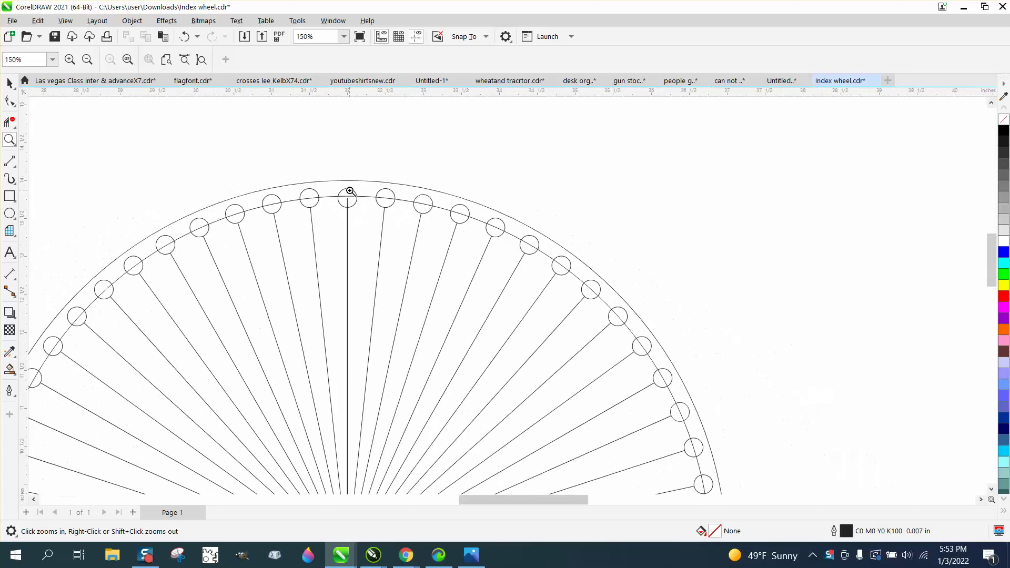
pyautogui.rightClick(350, 192)
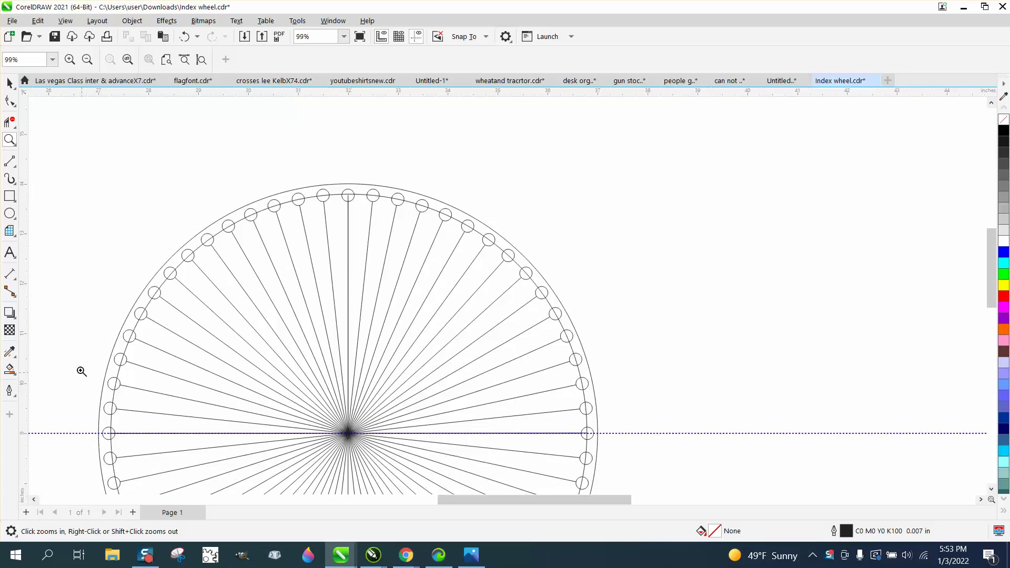
pyautogui.moveTo(87, 373); pyautogui.dragTo(165, 409)
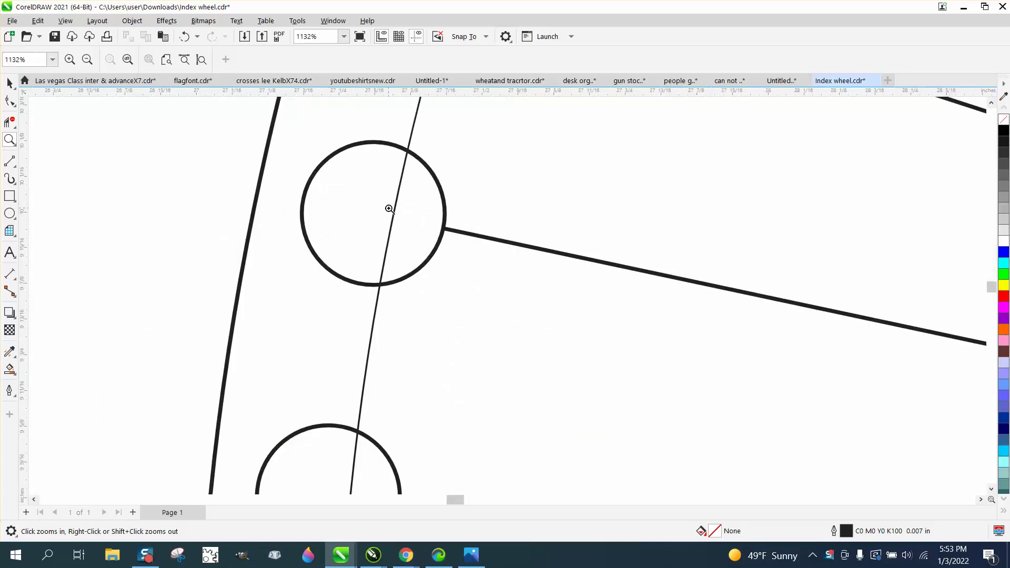
pyautogui.rightClick(380, 219)
pyautogui.rightClick(256, 252)
pyautogui.rightClick(323, 258)
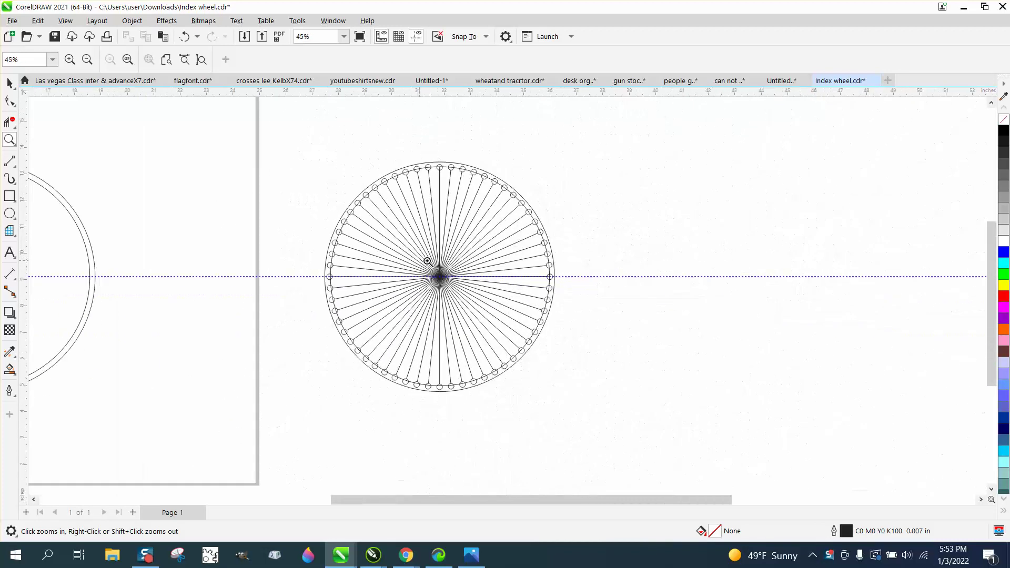
pyautogui.rightClick(429, 261)
# Step: Duplicate the whole spoked wheel with Ctrl+D, placing the copy to its right
pyautogui.click(11, 83)
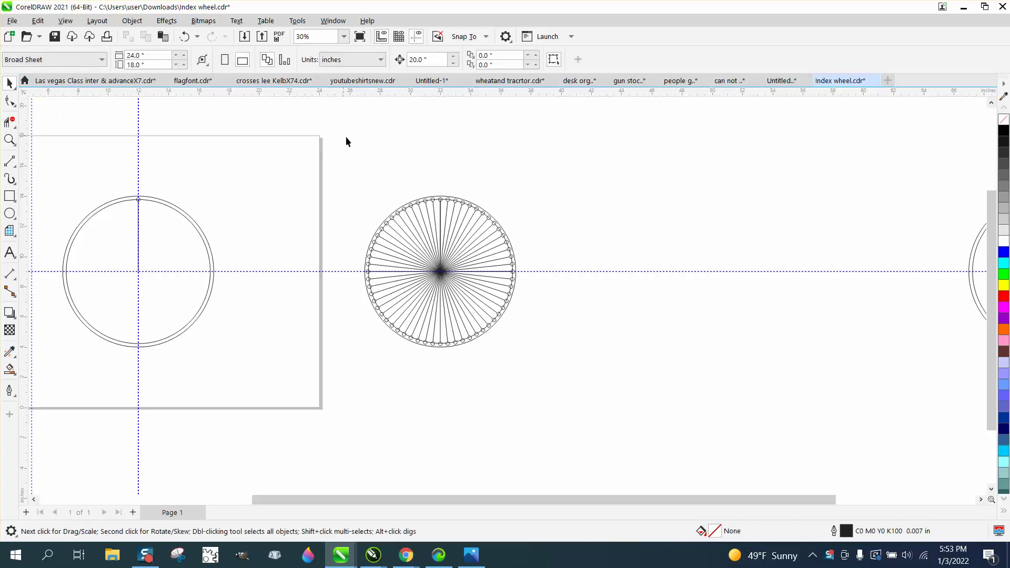
pyautogui.moveTo(349, 179); pyautogui.dragTo(594, 381)
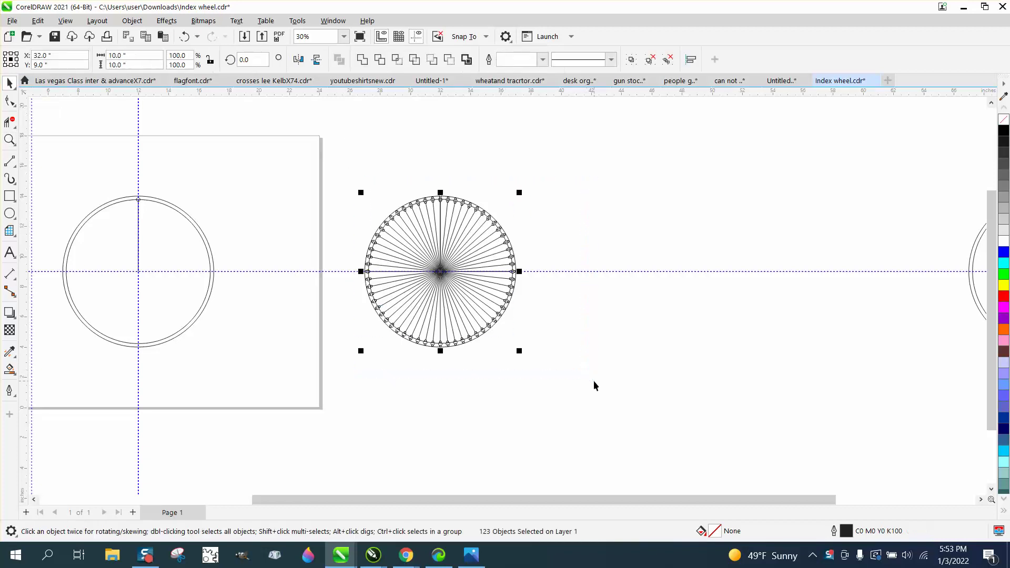
pyautogui.hotkey('ctrl', 'd')
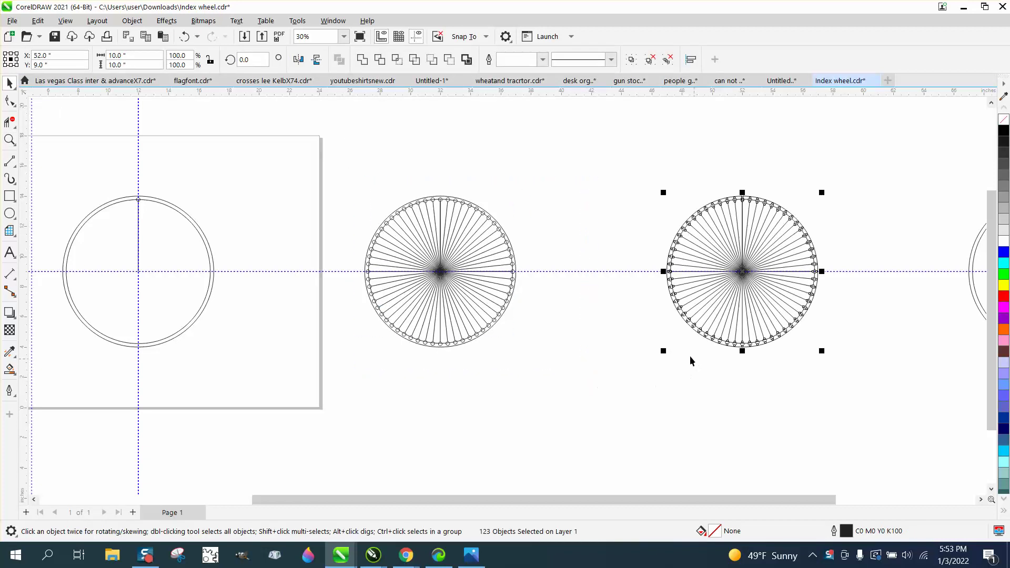
pyautogui.click(645, 217)
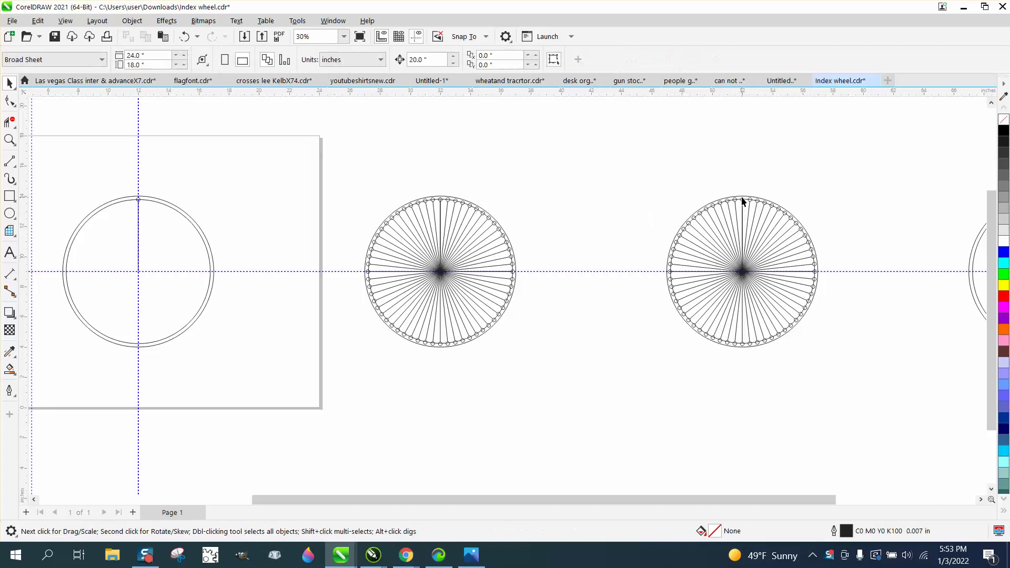
# Step: Nudge both rings of the copied wheel far to the right, away from the spokes
pyautogui.click(742, 201)
pyautogui.press('Right')
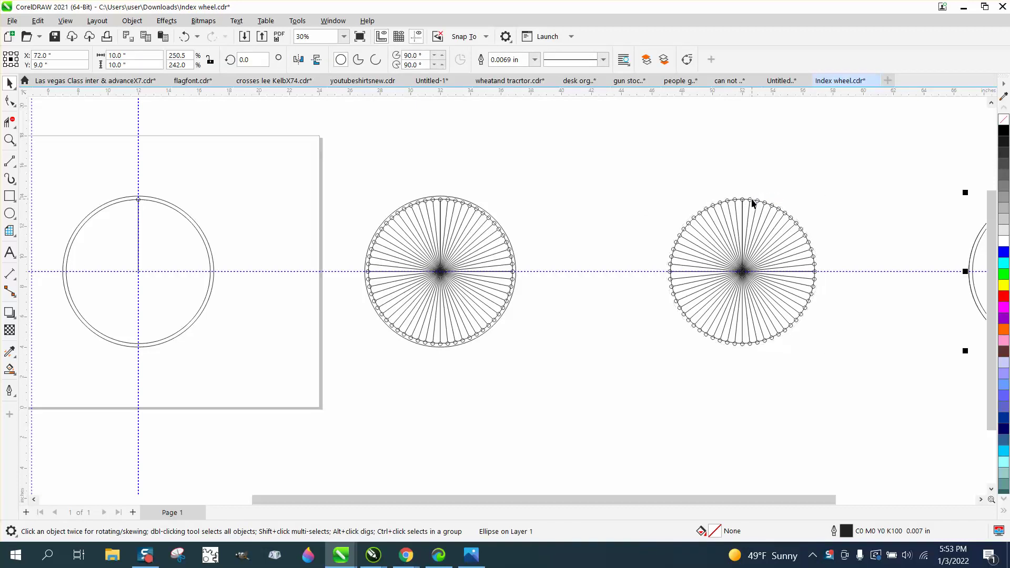
pyautogui.click(746, 199)
pyautogui.press('Right')
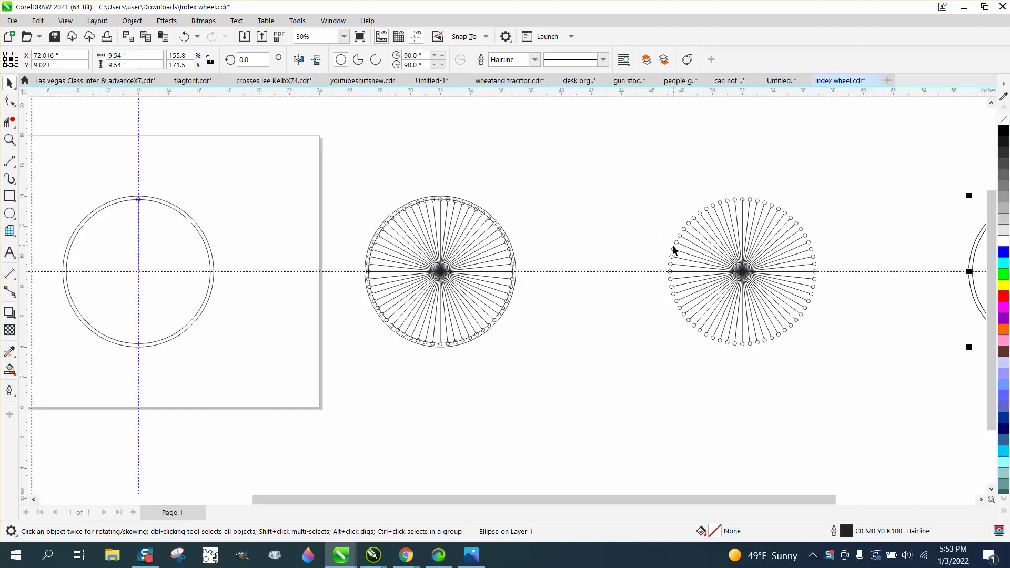
pyautogui.click(758, 239)
# Step: Delete the copied wheel's spokes, then undo the deletion
pyautogui.click(722, 300)
pyautogui.press('Delete')
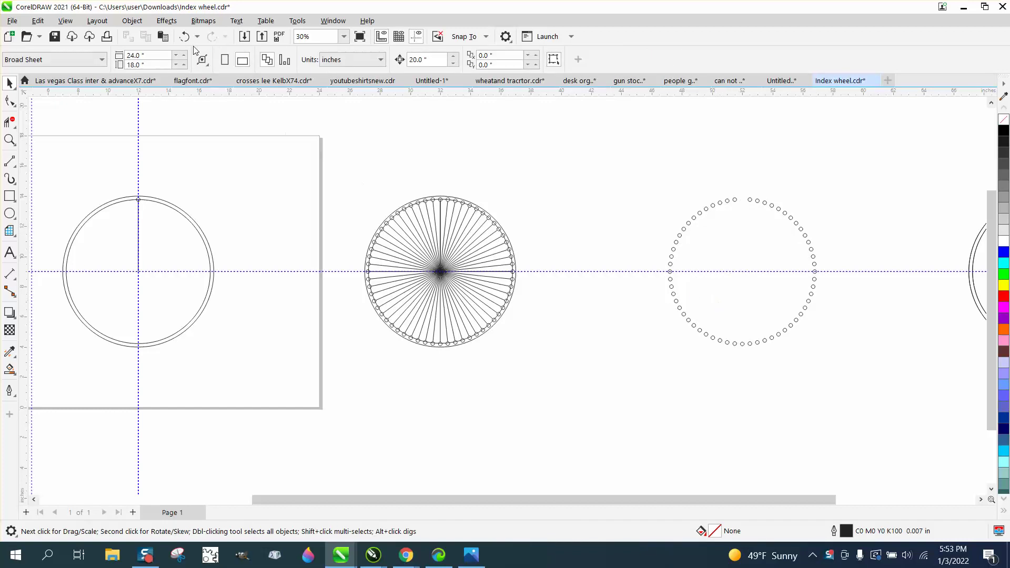
pyautogui.click(185, 37)
# Step: Ungroup a top spoke from its small circle via Object > Group > Ungroup
pyautogui.click(735, 171)
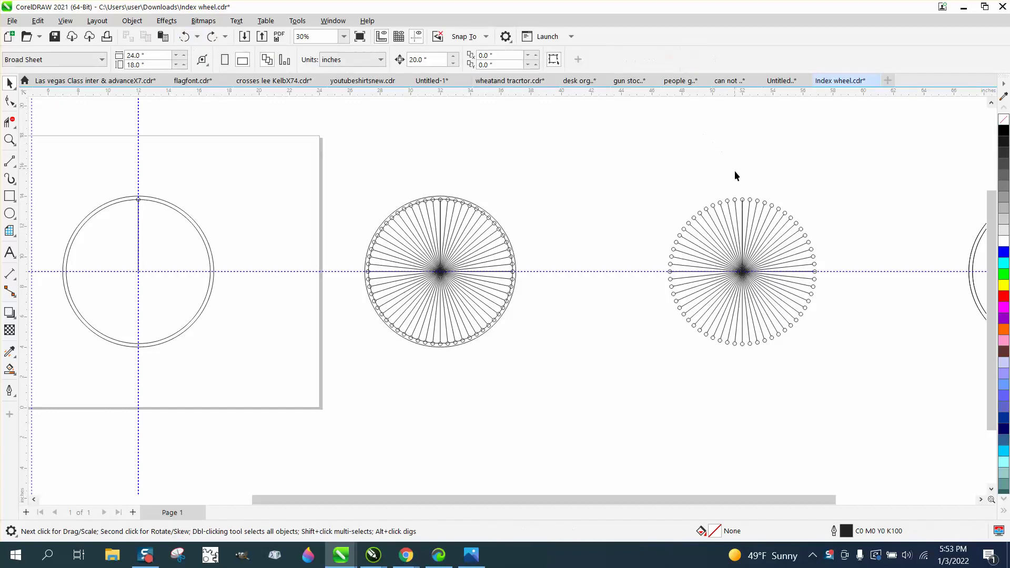
pyautogui.click(743, 207)
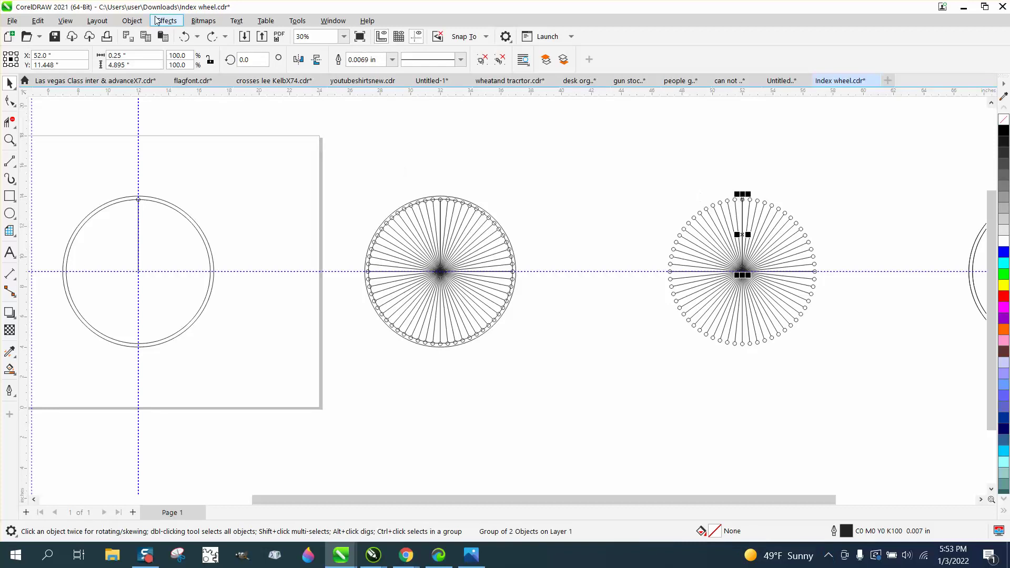
pyautogui.click(139, 22)
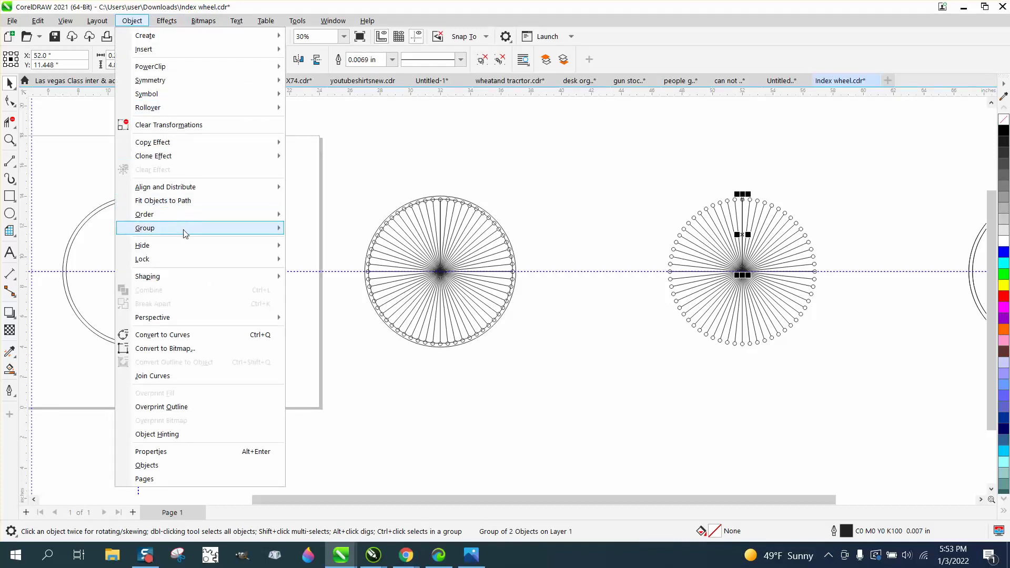
pyautogui.click(316, 241)
pyautogui.click(597, 198)
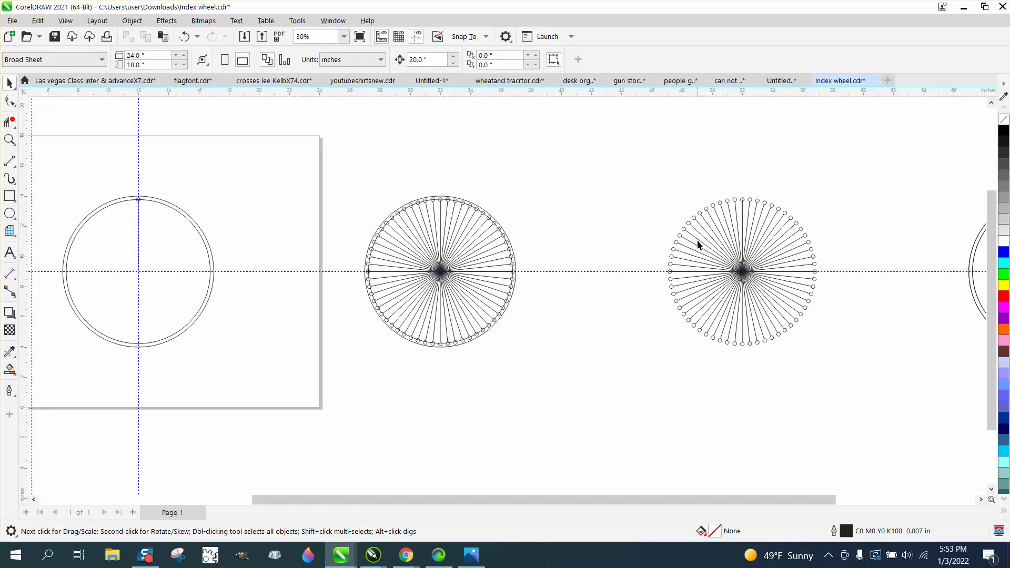
# Step: Delete the copied wheel's spokes and select the remaining 60 small circles
pyautogui.click(776, 301)
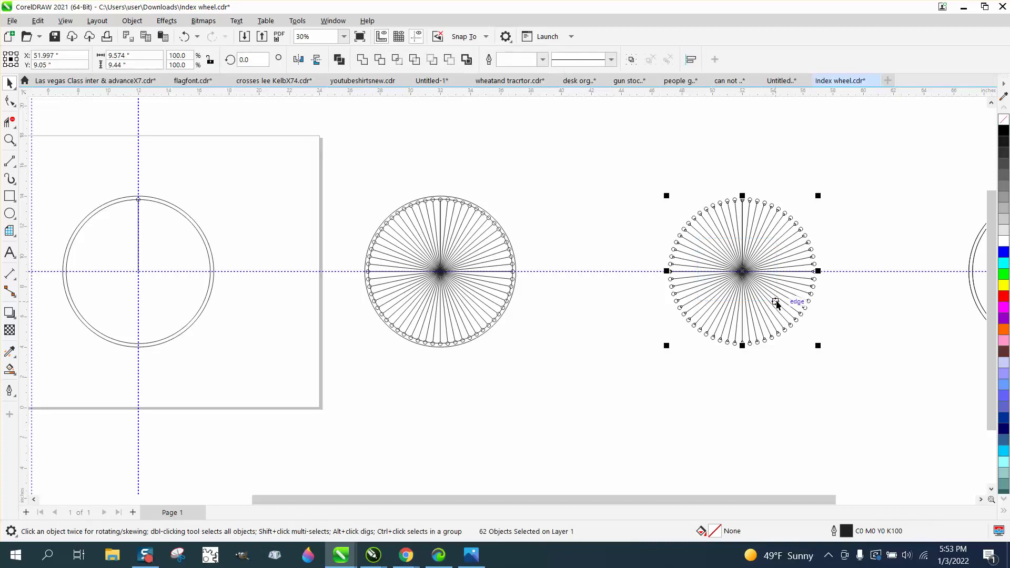
pyautogui.press('Delete')
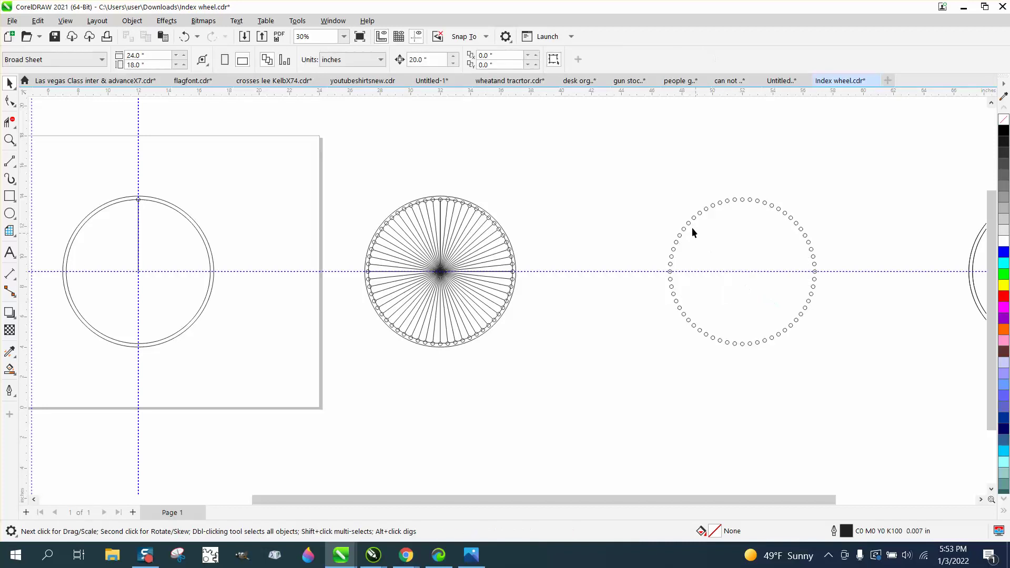
pyautogui.moveTo(725, 295); pyautogui.dragTo(832, 378)
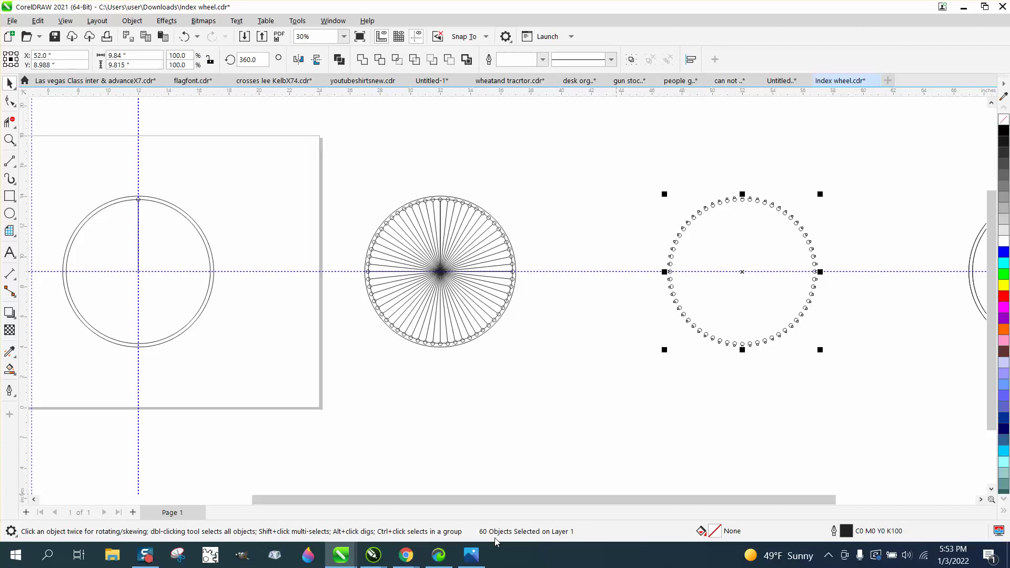
pyautogui.scroll(-1, 506, 443)
pyautogui.scroll(-1, 506, 443)
pyautogui.scroll(-1, 511, 436)
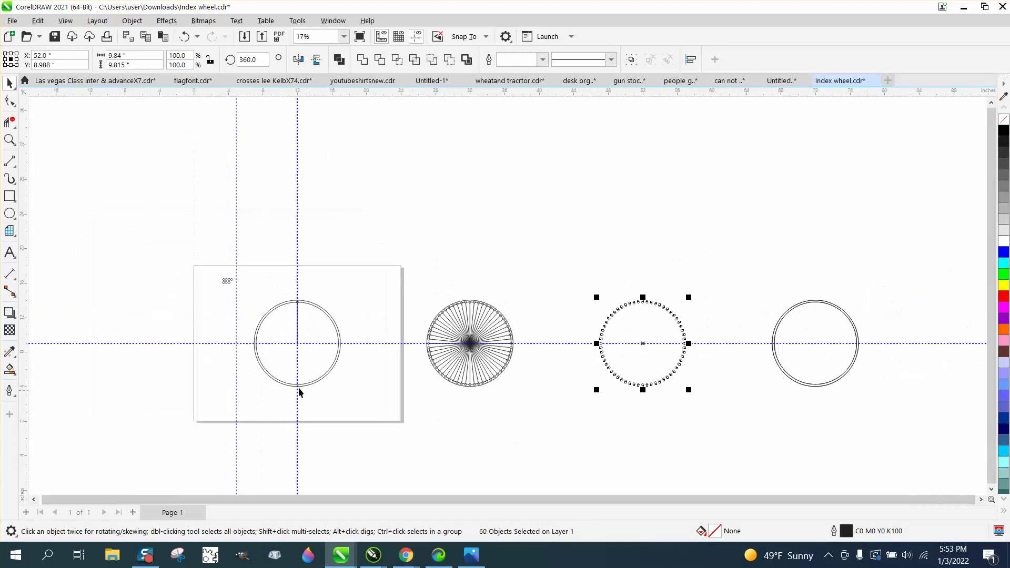
pyautogui.click(9, 140)
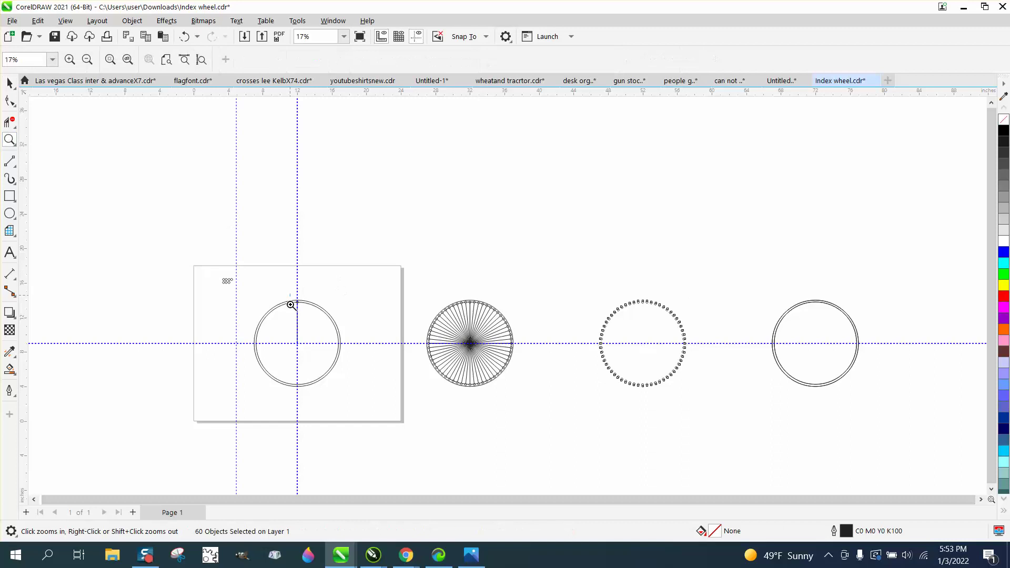
pyautogui.moveTo(291, 306); pyautogui.dragTo(357, 356)
pyautogui.moveTo(282, 123); pyautogui.dragTo(391, 172)
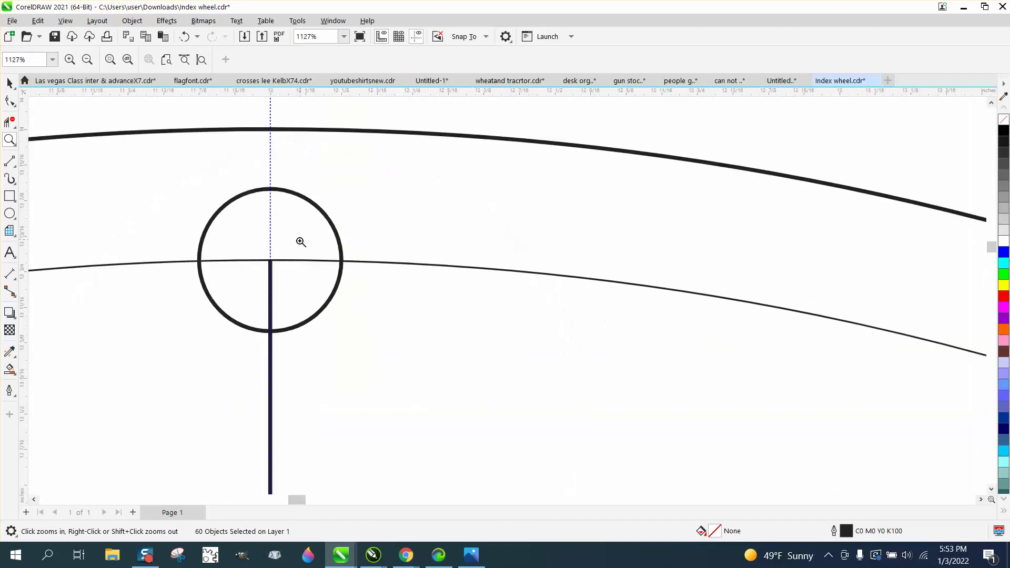
pyautogui.scroll(-1, 296, 235)
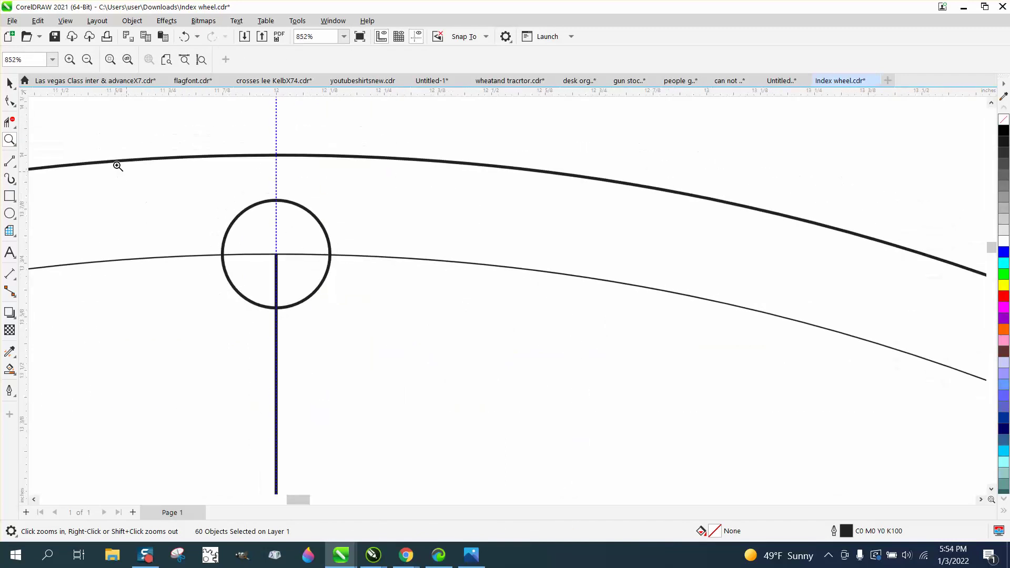
pyautogui.click(10, 82)
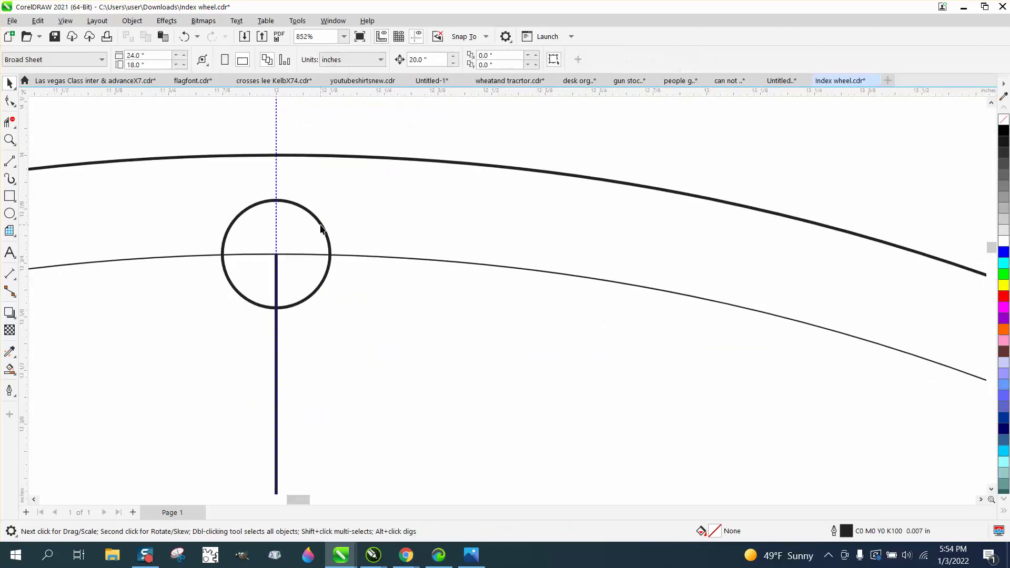
pyautogui.moveTo(322, 226); pyautogui.dragTo(409, 227)
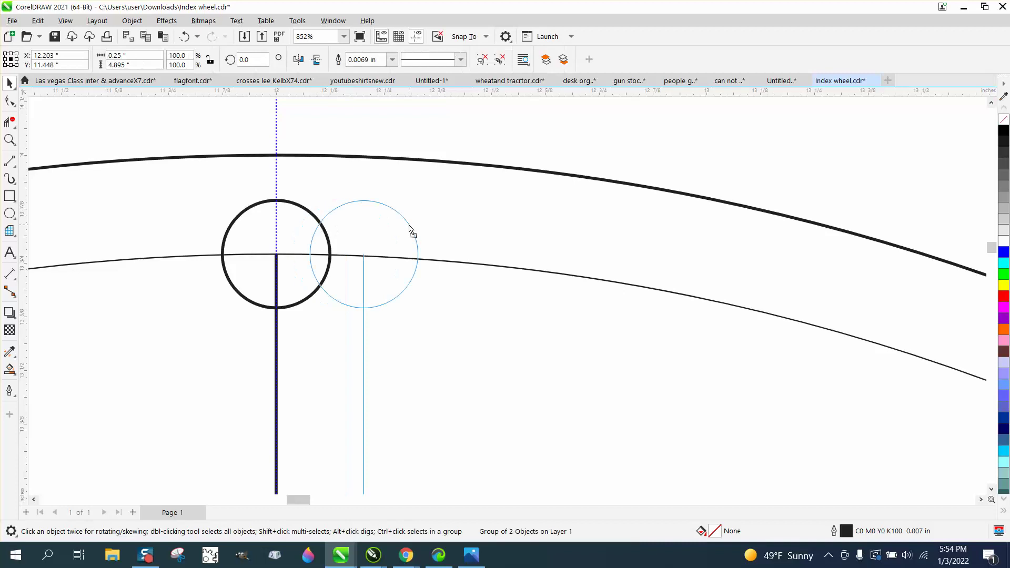
pyautogui.click(184, 36)
pyautogui.click(481, 122)
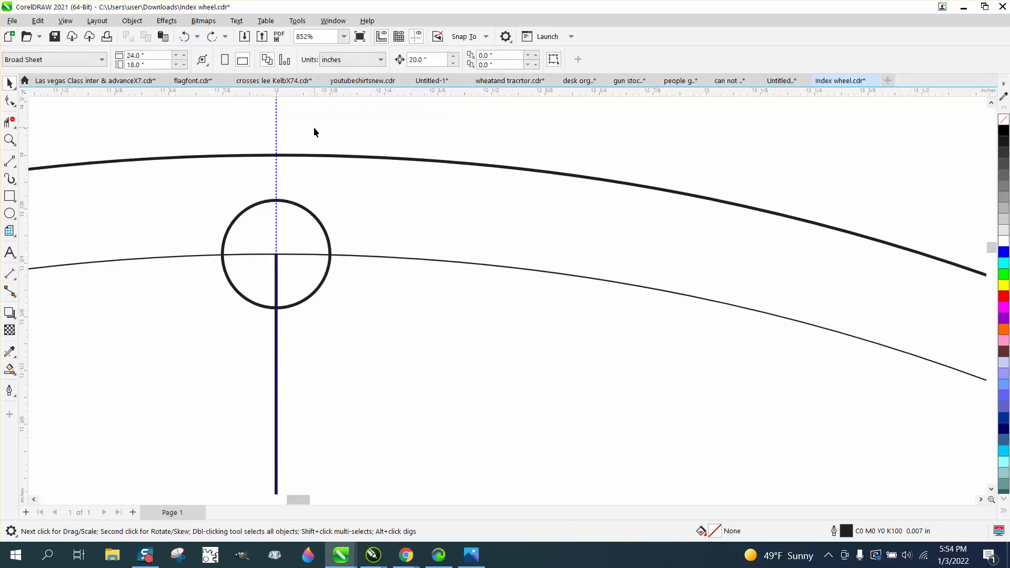
pyautogui.scroll(-2, 414, 168)
pyautogui.scroll(-2, 391, 139)
pyautogui.scroll(-2, 391, 136)
pyautogui.scroll(-1, 465, 135)
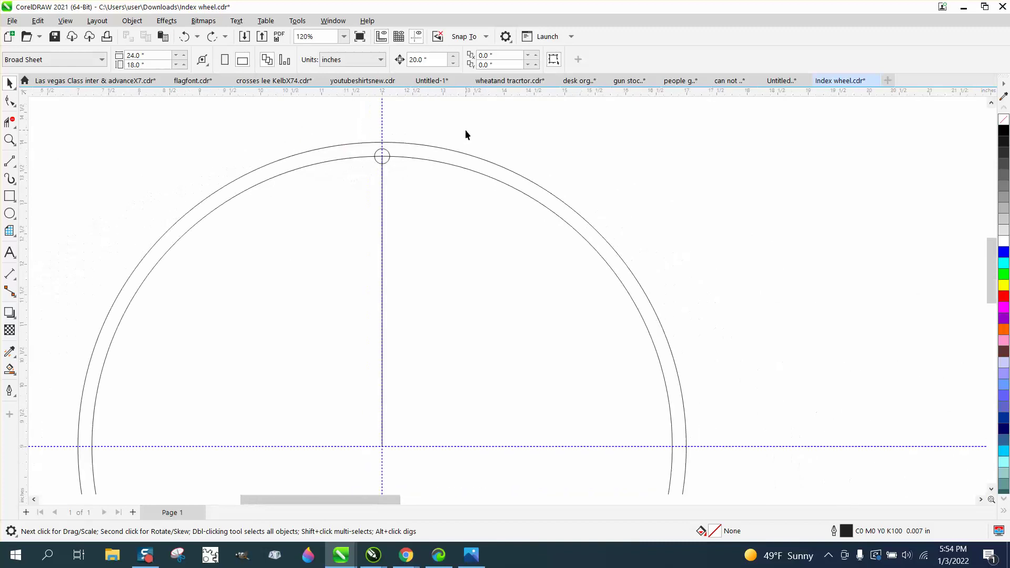
pyautogui.scroll(-1, 468, 136)
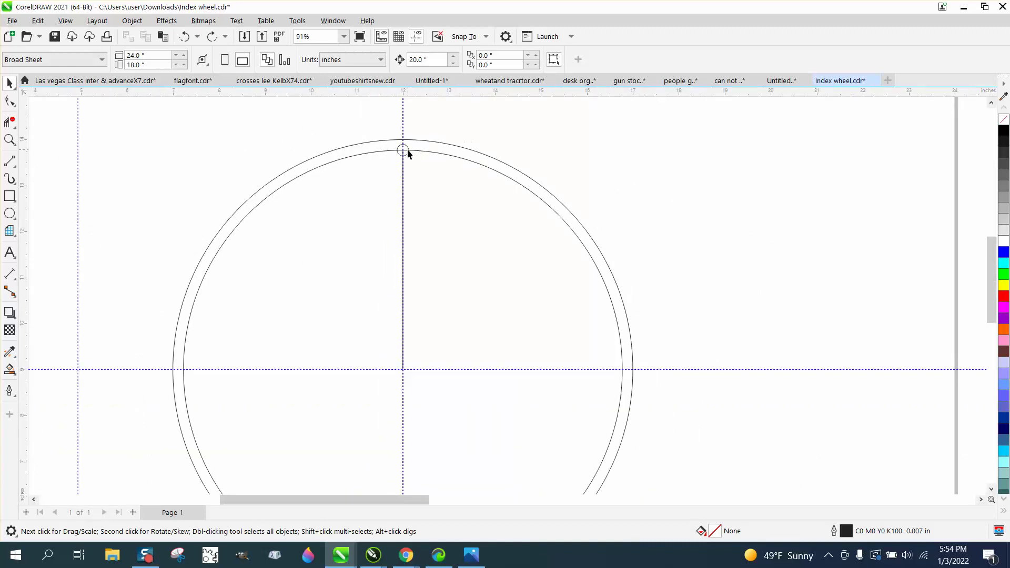
pyautogui.click(408, 149)
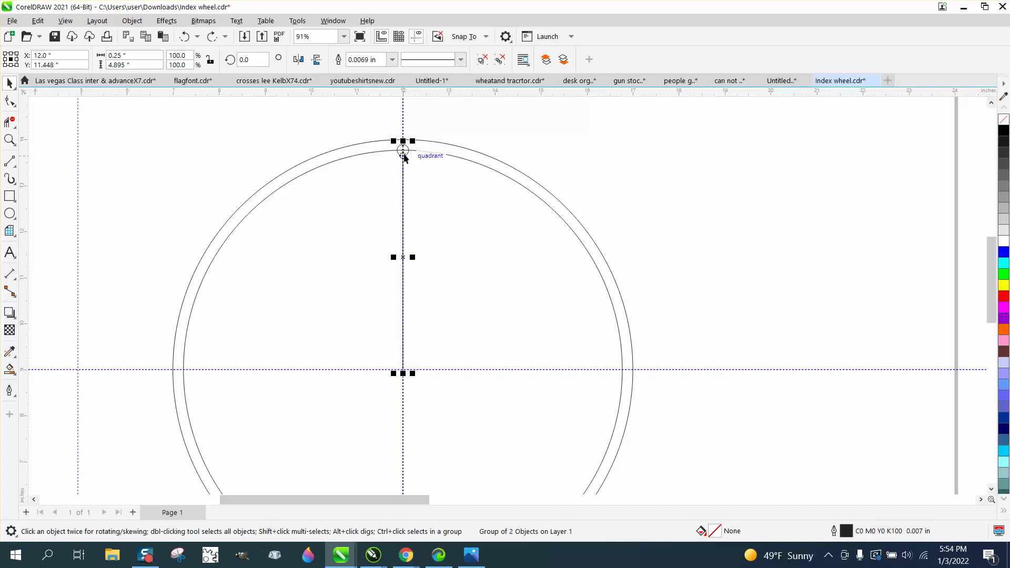
# Step: In the Transform docker, rotate the group 6° with 59 copies around the centre
pyautogui.click(403, 256)
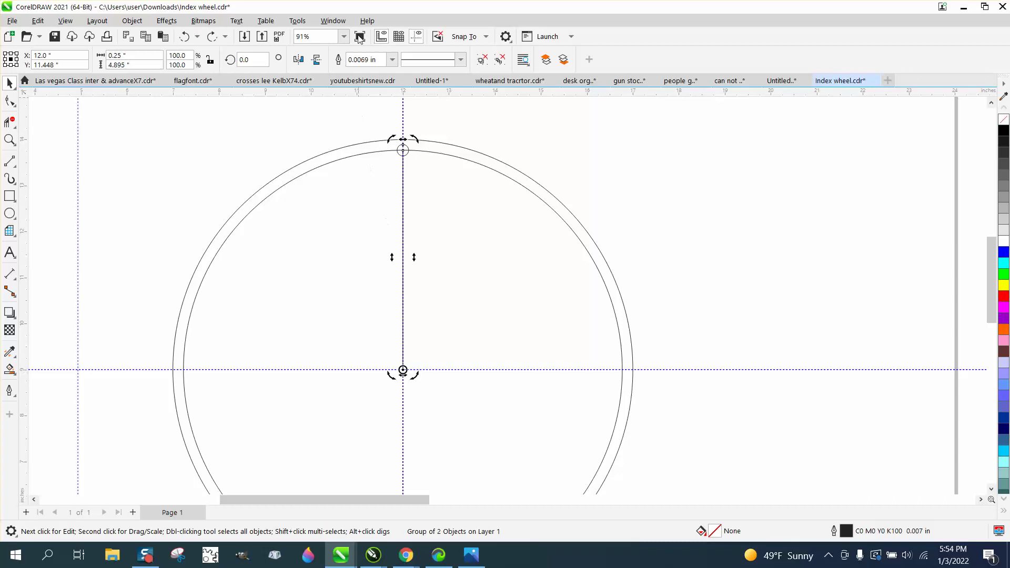
pyautogui.click(343, 25)
pyautogui.moveTo(348, 183)
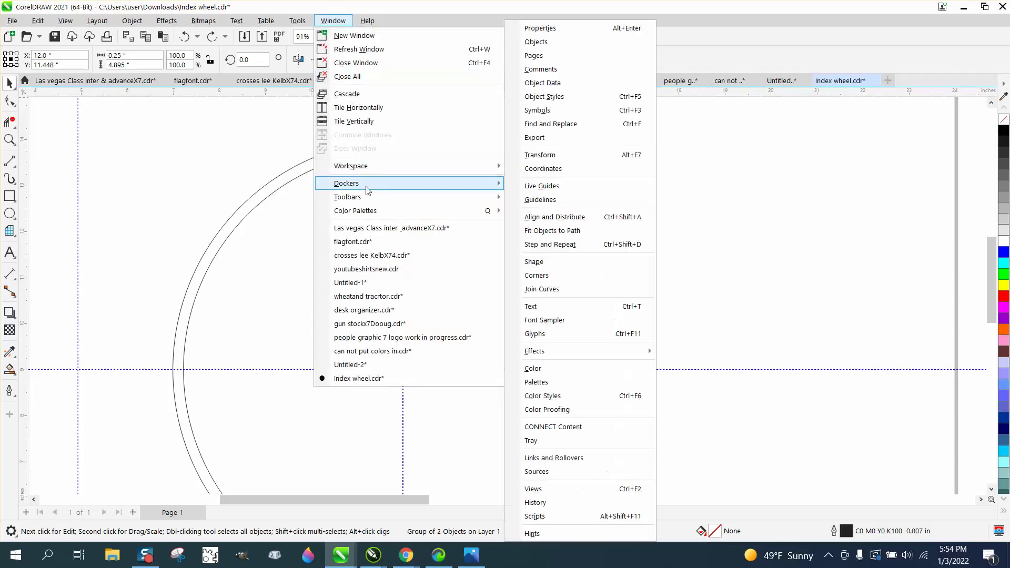
pyautogui.click(539, 156)
pyautogui.click(877, 136)
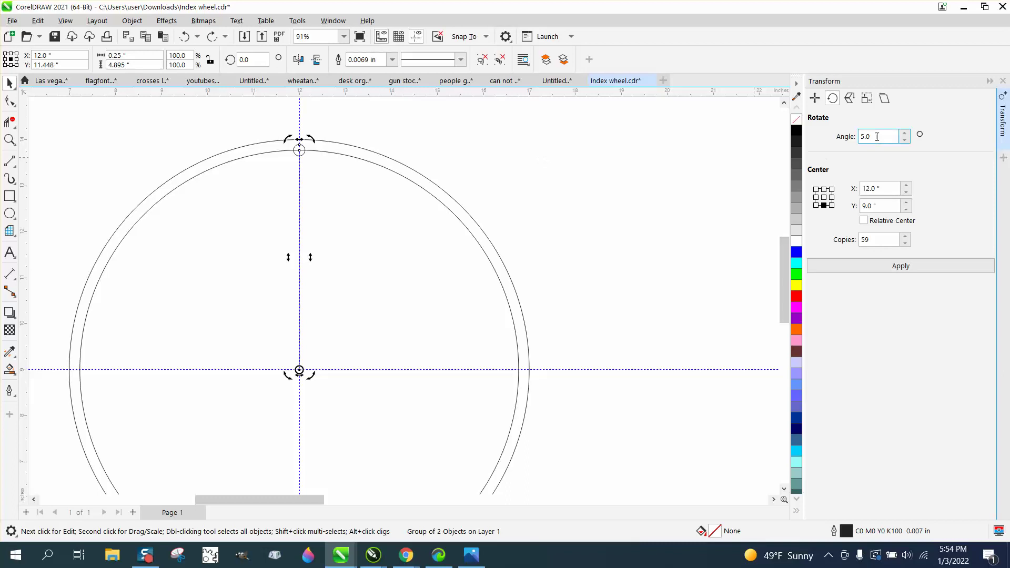
pyautogui.write('6')
pyautogui.click(896, 269)
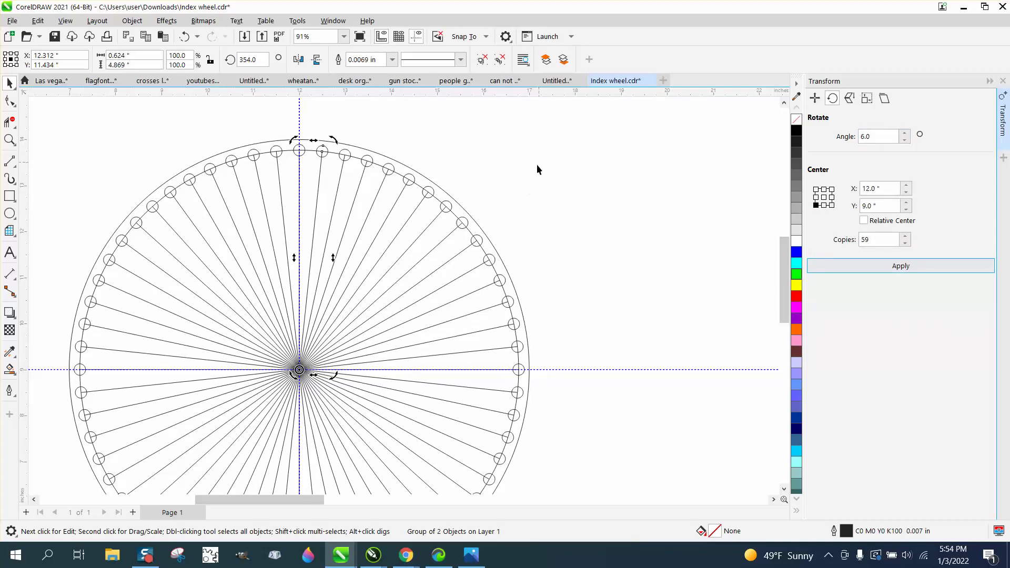
pyautogui.click(10, 141)
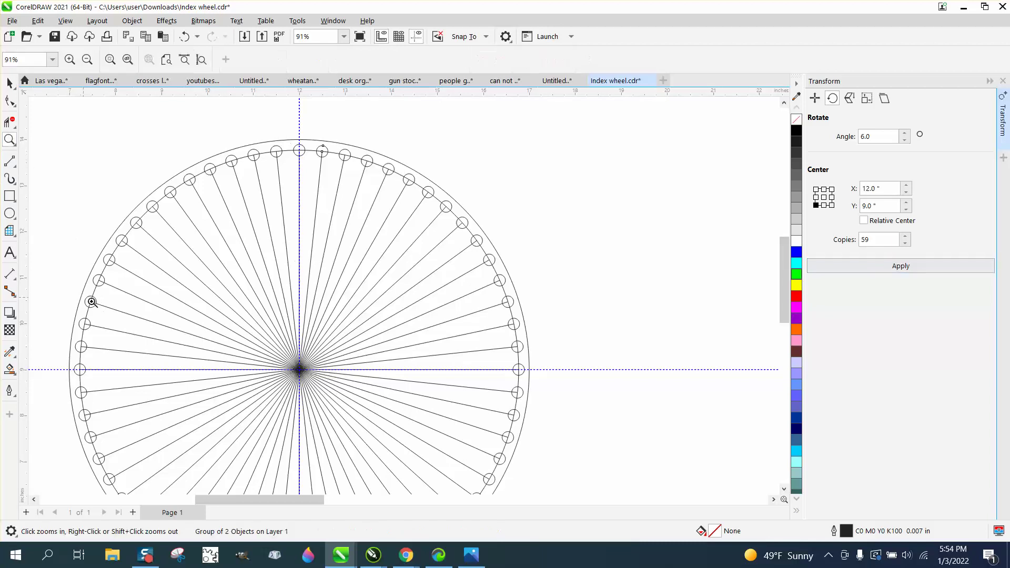
pyautogui.moveTo(87, 297); pyautogui.dragTo(128, 317)
pyautogui.scroll(-8, 136, 321)
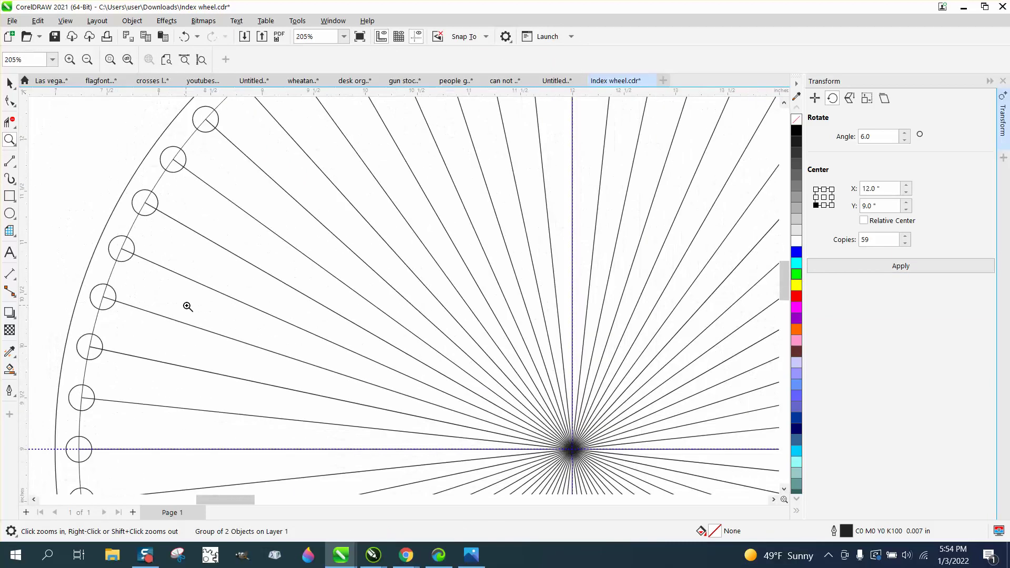
pyautogui.moveTo(573, 338); pyautogui.dragTo(675, 392)
pyautogui.scroll(-2, 577, 394)
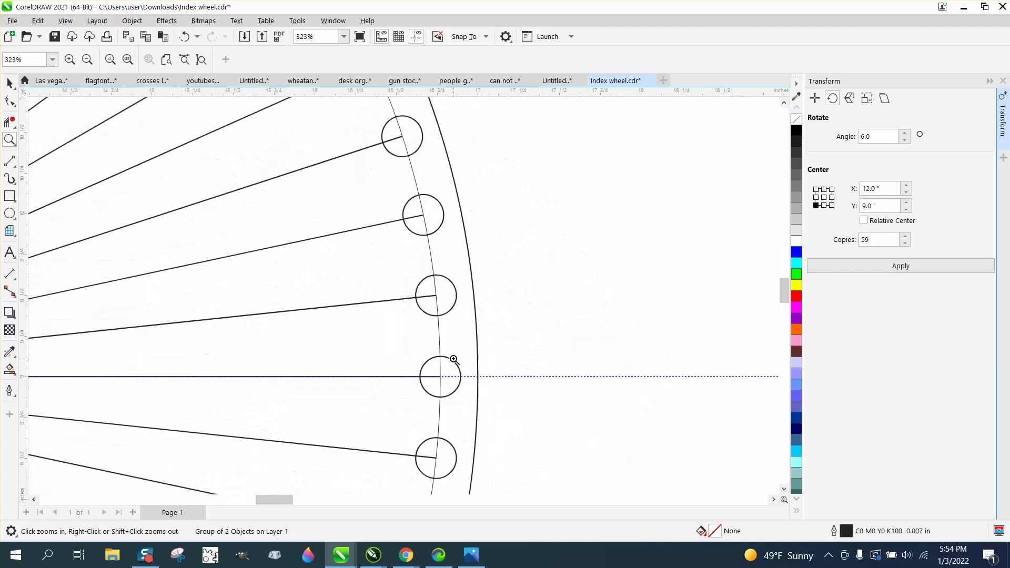
pyautogui.scroll(-2, 450, 361)
pyautogui.scroll(-2, 445, 356)
pyautogui.scroll(-2, 446, 356)
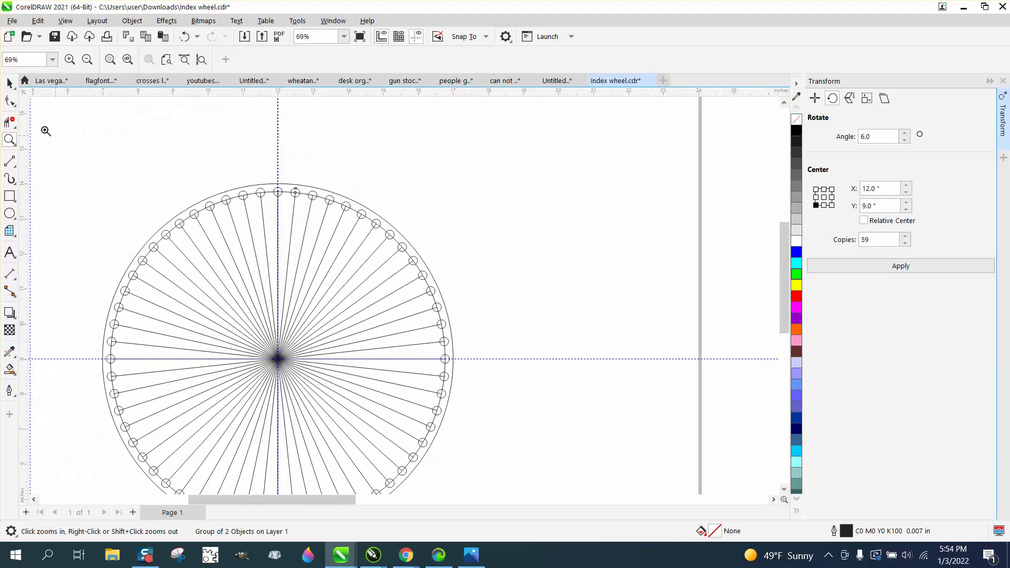
pyautogui.click(9, 84)
pyautogui.scroll(-1, 188, 116)
pyautogui.scroll(-1, 313, 156)
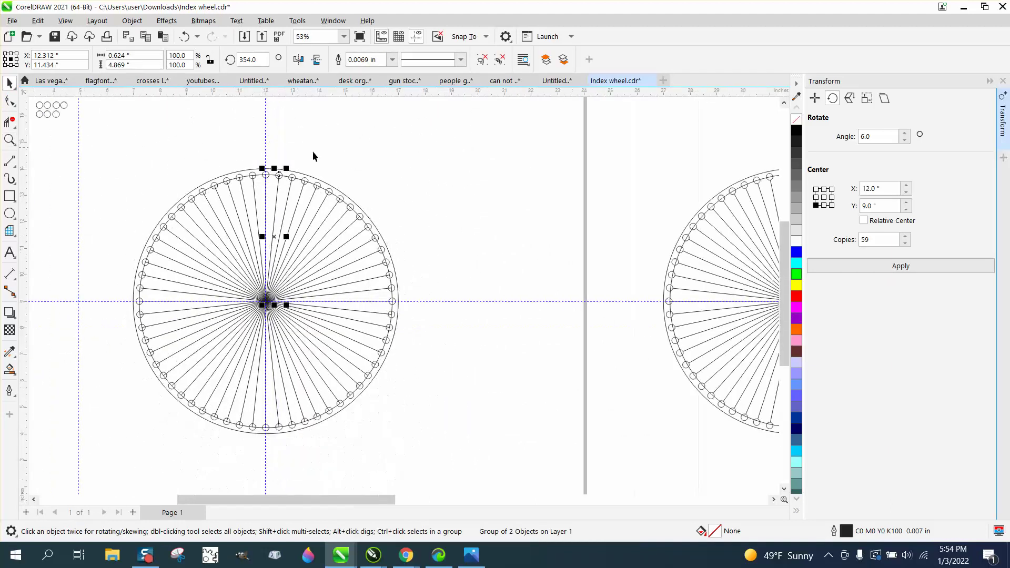
pyautogui.scroll(-1, 316, 182)
pyautogui.click(9, 140)
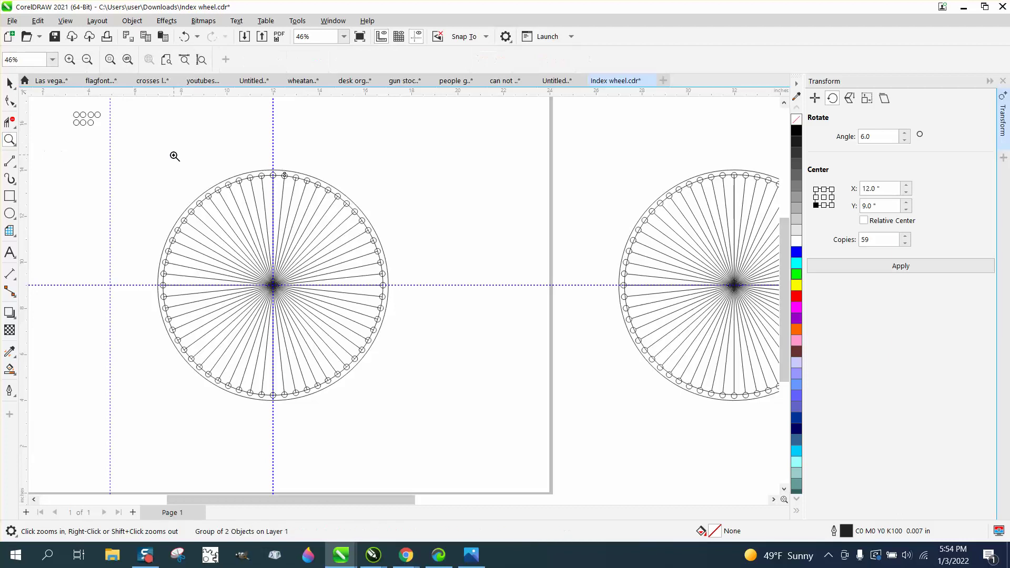
pyautogui.click(438, 393)
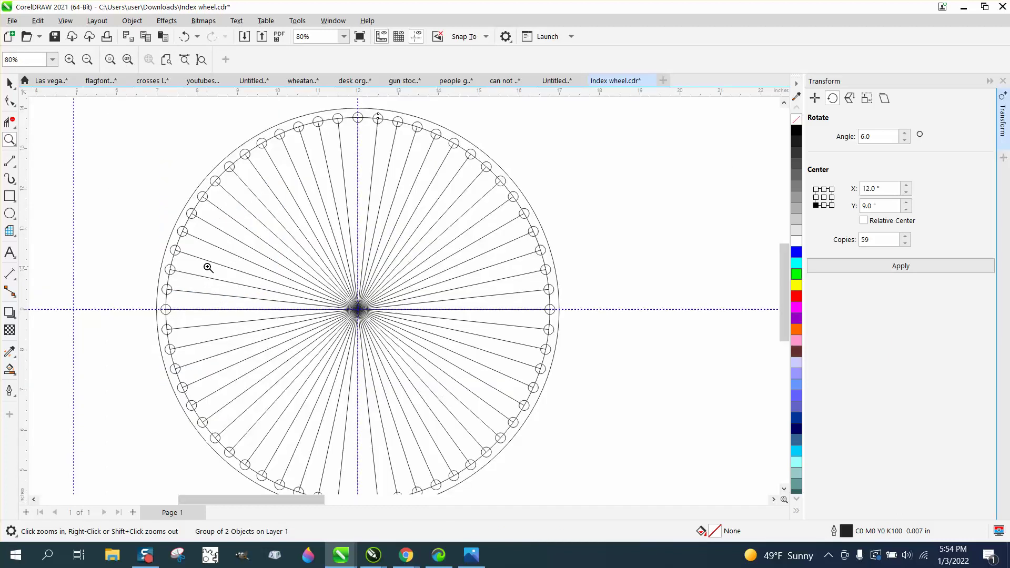
pyautogui.scroll(-1, 207, 265)
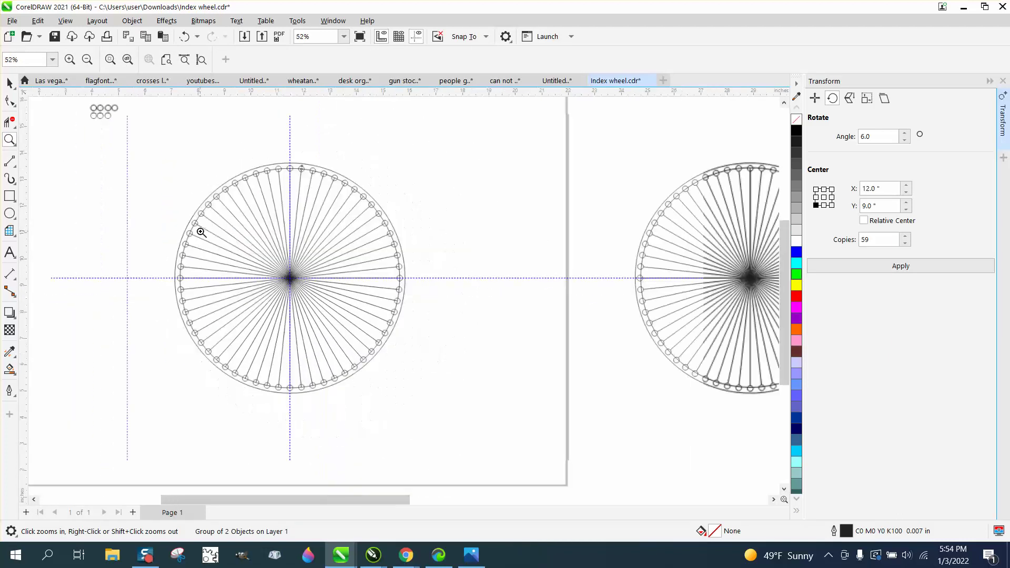
pyautogui.scroll(-1, 199, 242)
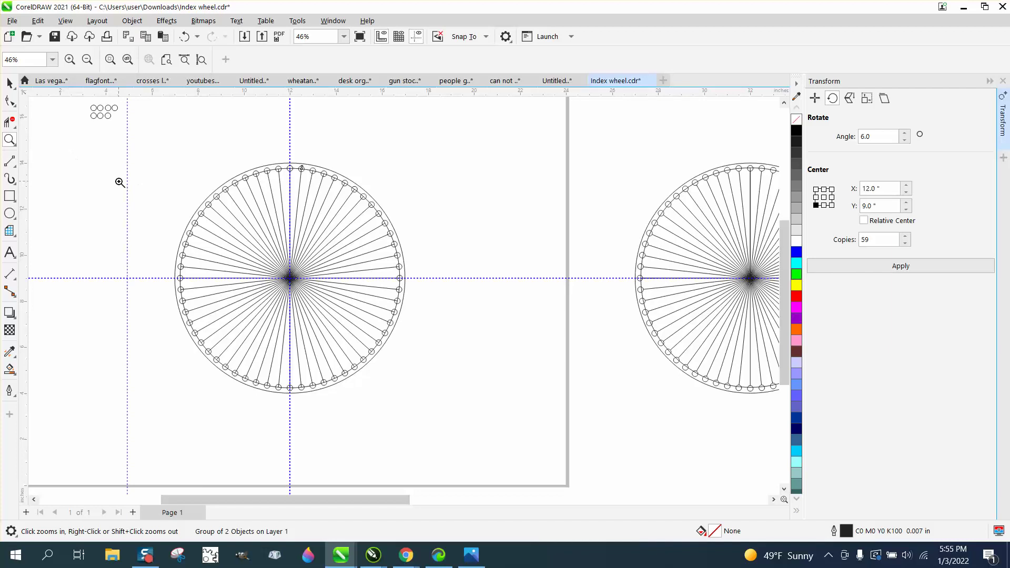
pyautogui.click(9, 83)
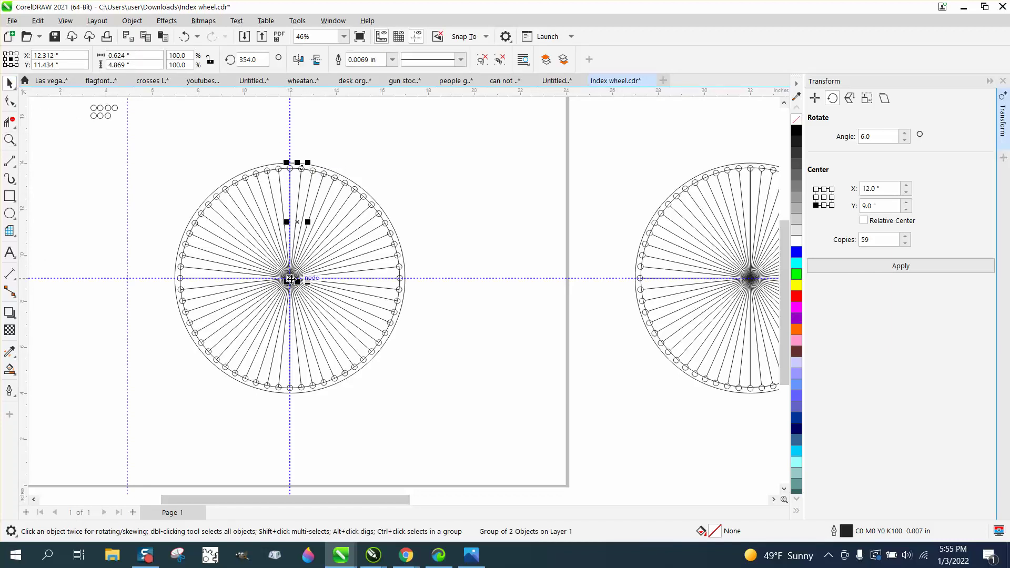
# Step: Undo the rotated copies and zoom in to check where the spoke meets the centre guideline
pyautogui.click(184, 37)
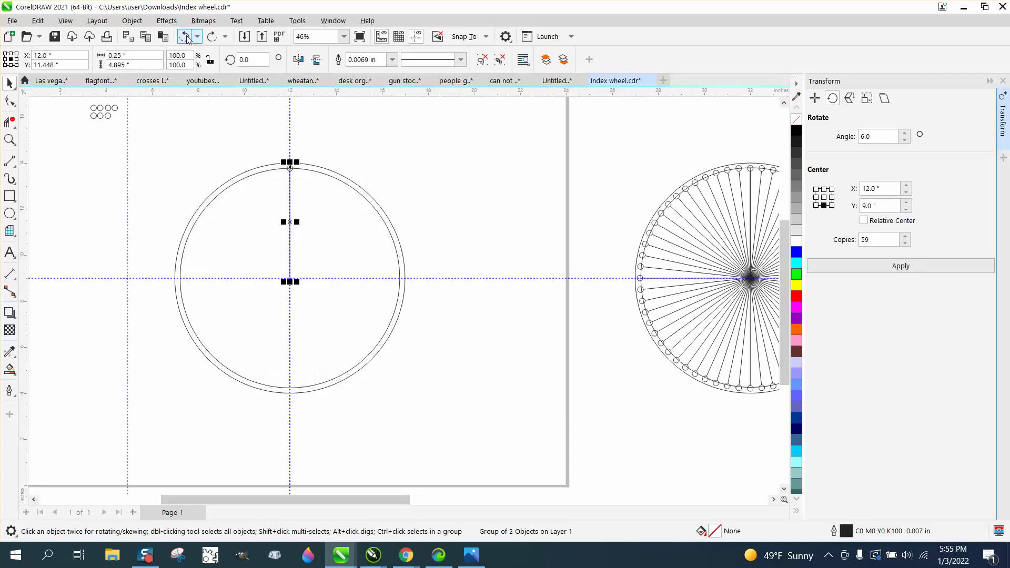
pyautogui.click(9, 141)
pyautogui.moveTo(273, 273); pyautogui.dragTo(312, 288)
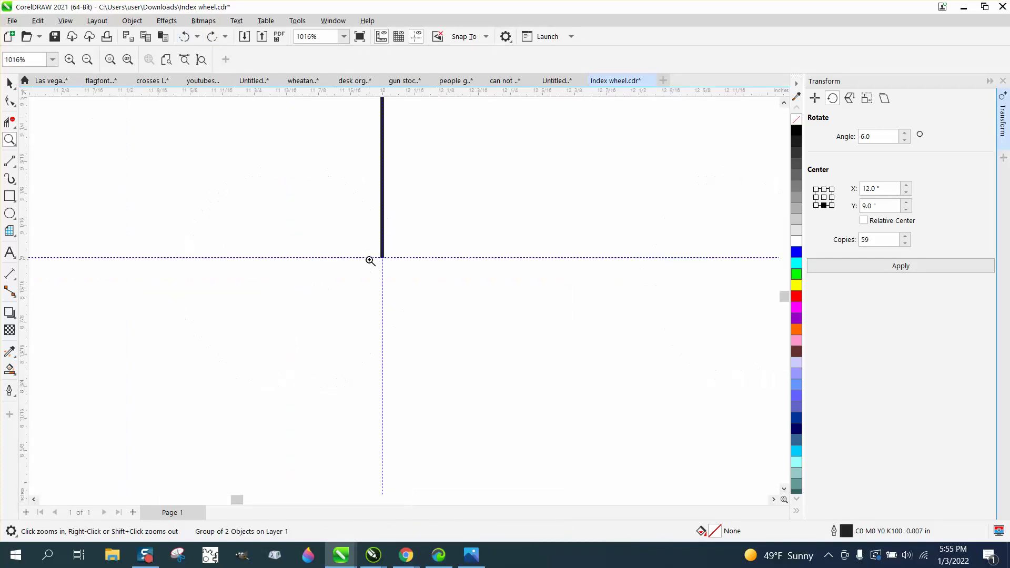
pyautogui.moveTo(371, 250); pyautogui.dragTo(417, 280)
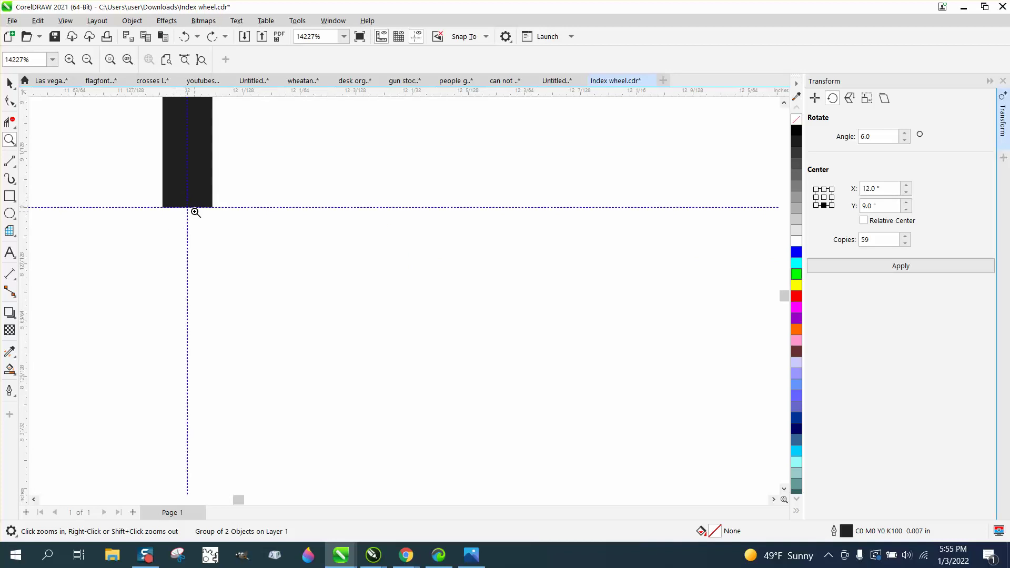
pyautogui.scroll(-1, 216, 232)
pyautogui.scroll(-1, 216, 232)
pyautogui.scroll(-1, 214, 228)
pyautogui.scroll(-1, 214, 229)
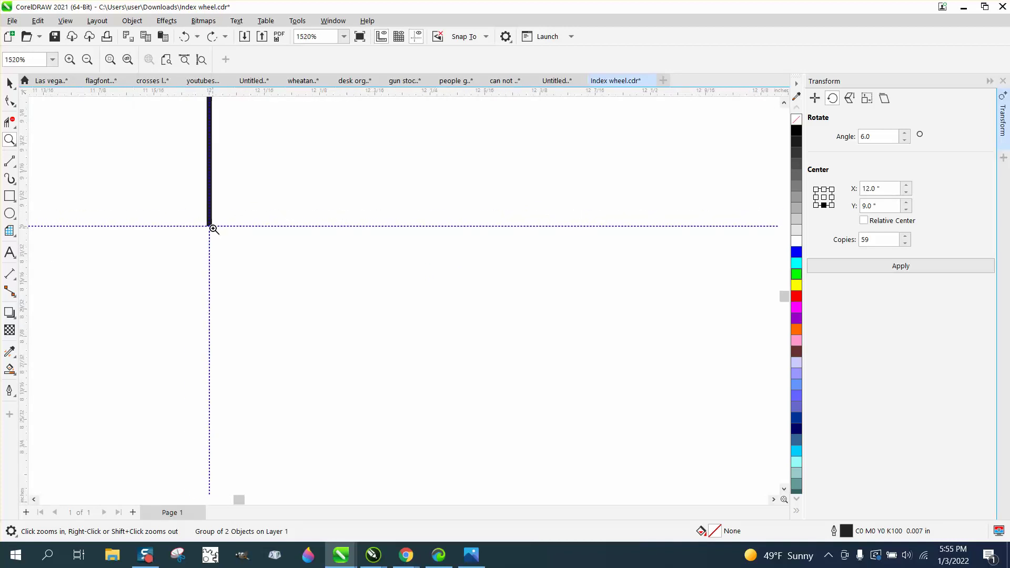
pyautogui.scroll(-1, 213, 228)
pyautogui.scroll(-2, 217, 229)
pyautogui.scroll(-2, 246, 232)
pyautogui.scroll(-1, 246, 232)
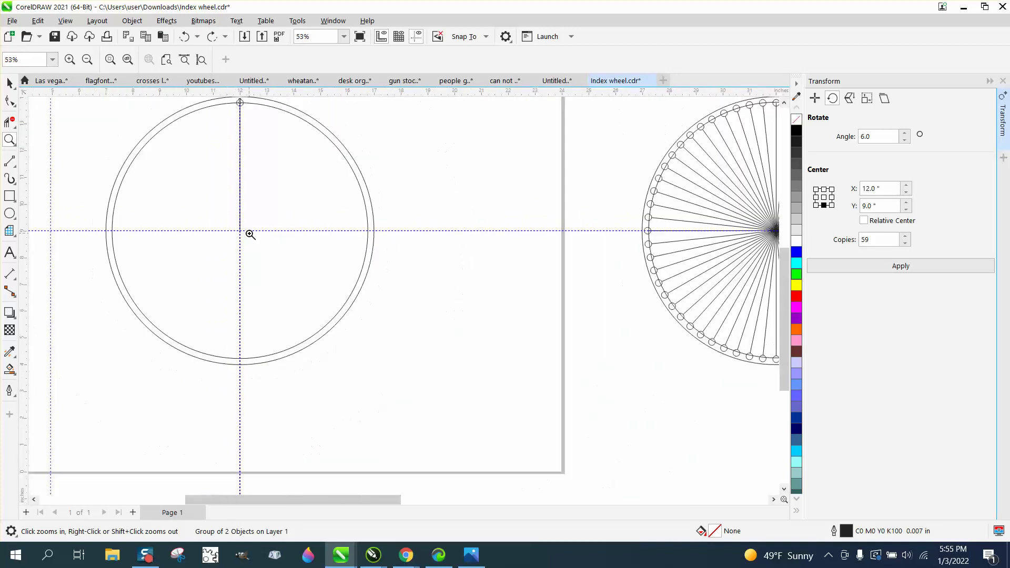
pyautogui.click(10, 82)
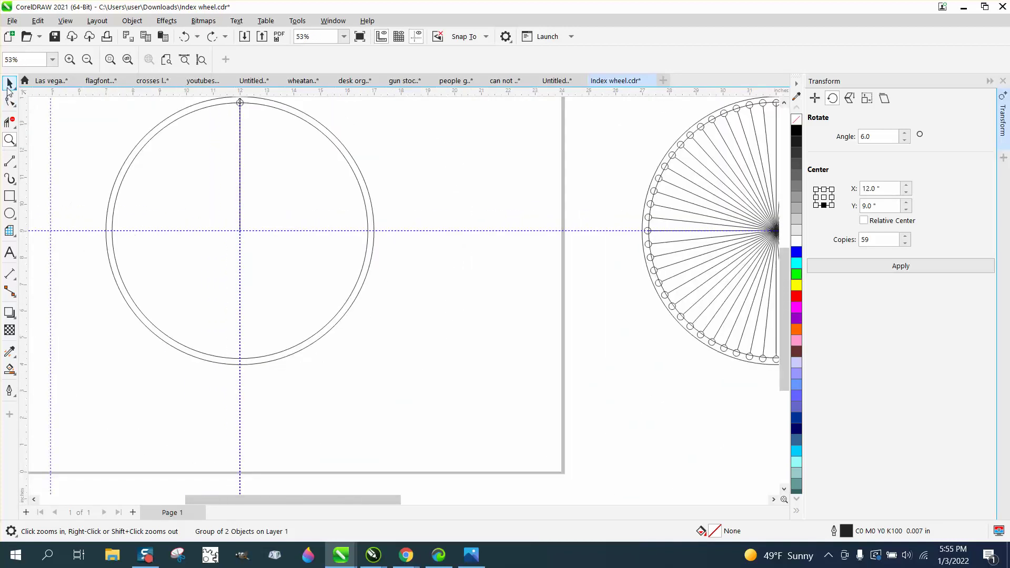
pyautogui.click(454, 231)
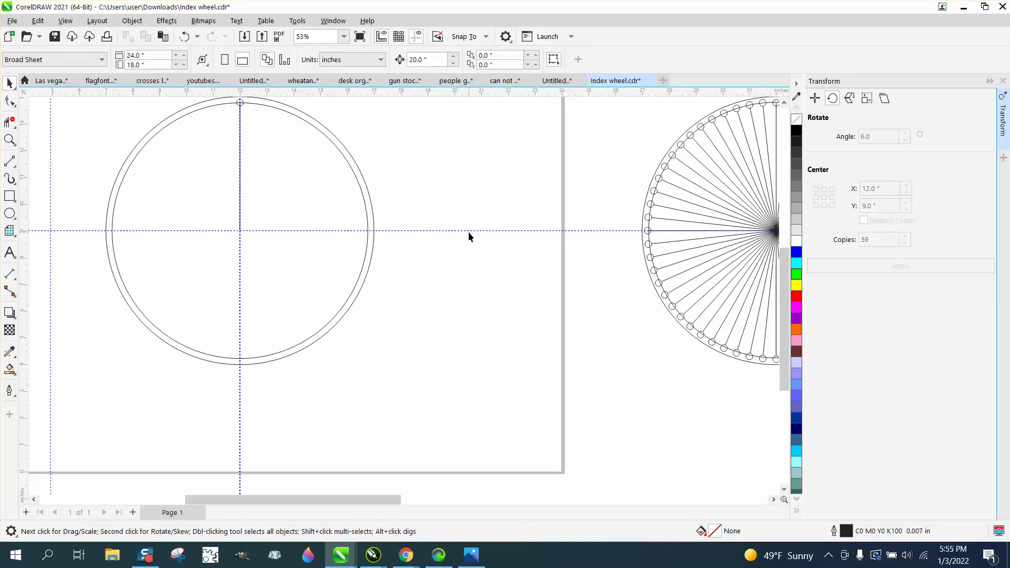
# Step: Delete the horizontal centre guideline and drag a new one from the ruler through the ring's centre
pyautogui.click(471, 231)
pyautogui.press('Delete')
pyautogui.moveTo(395, 96); pyautogui.dragTo(404, 220)
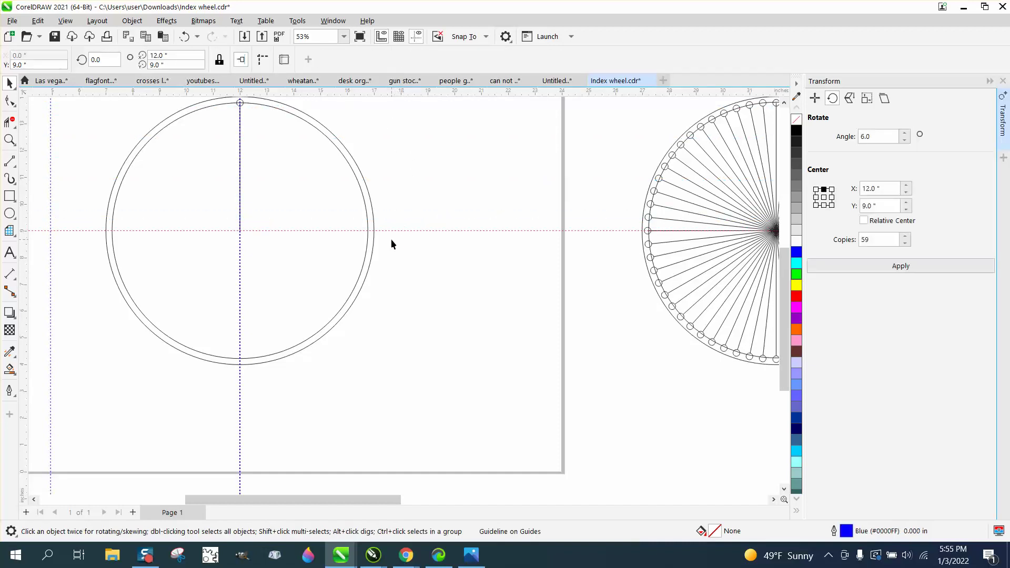
# Step: Select the ring and zoom in on its top to inspect the spoke
pyautogui.click(362, 192)
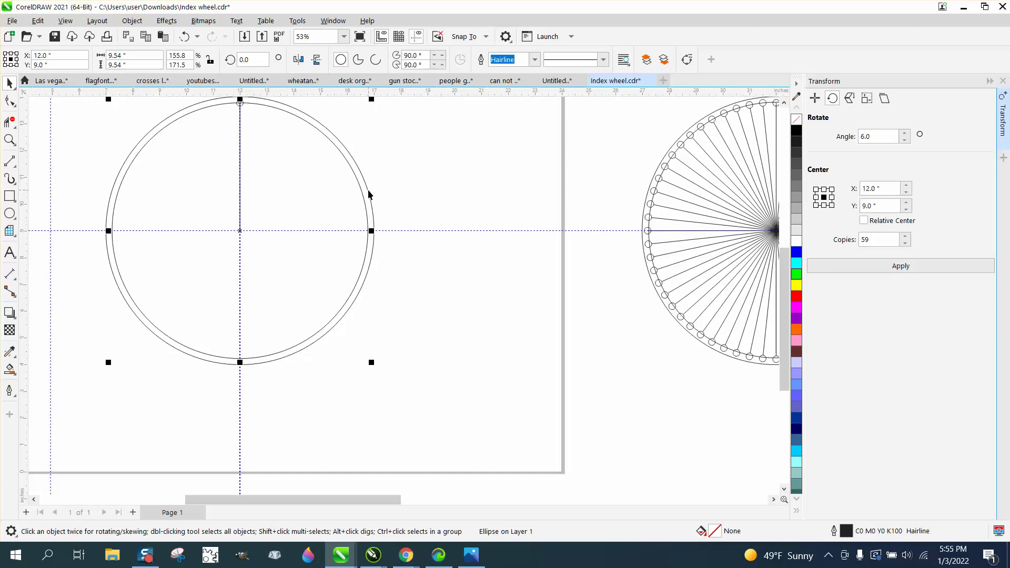
pyautogui.scroll(-1, 292, 229)
pyautogui.scroll(-2, 356, 269)
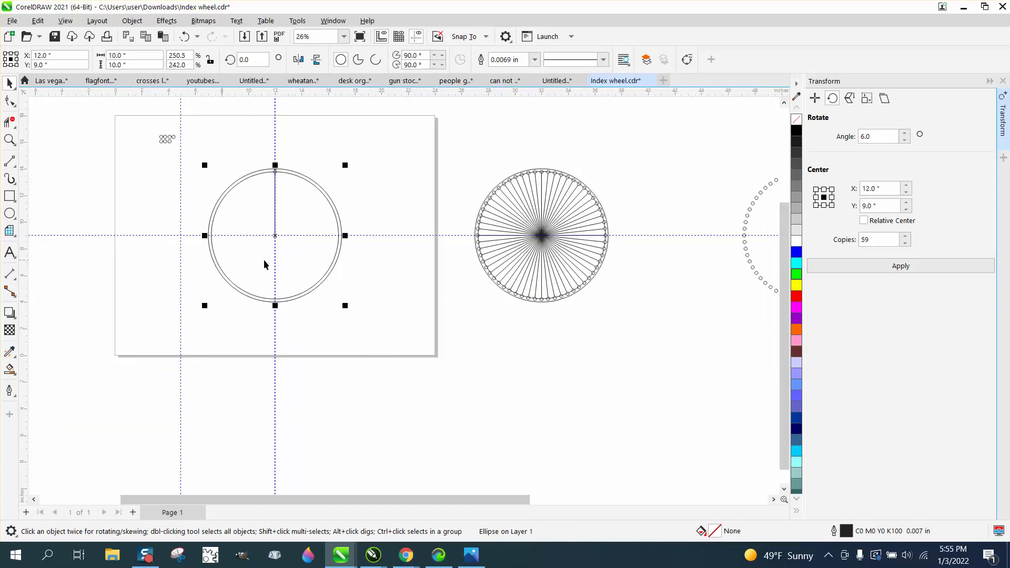
pyautogui.click(10, 140)
pyautogui.moveTo(271, 176); pyautogui.dragTo(312, 240)
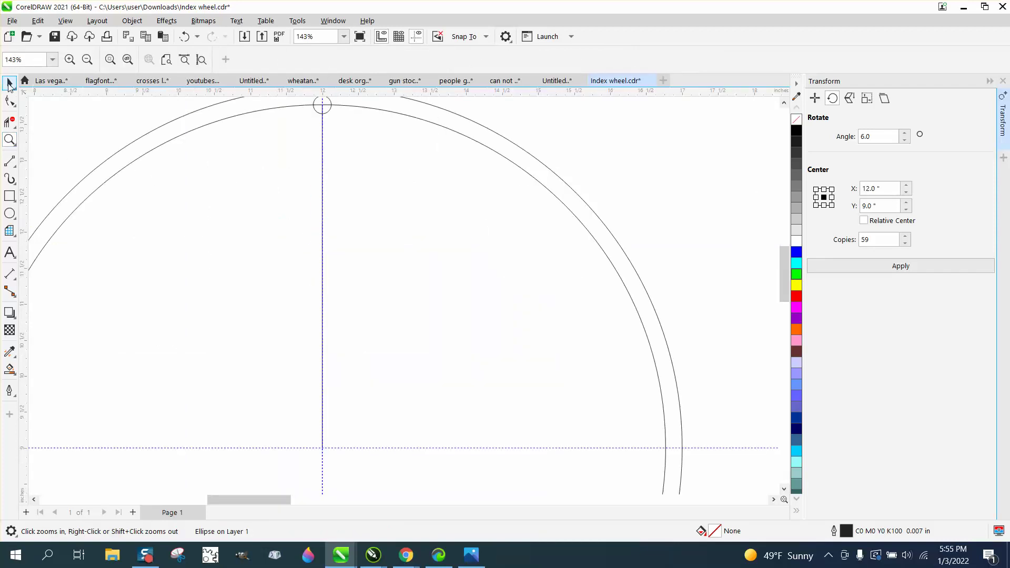
# Step: Select and deselect the ring circle a few times to check it
pyautogui.click(10, 84)
pyautogui.click(551, 121)
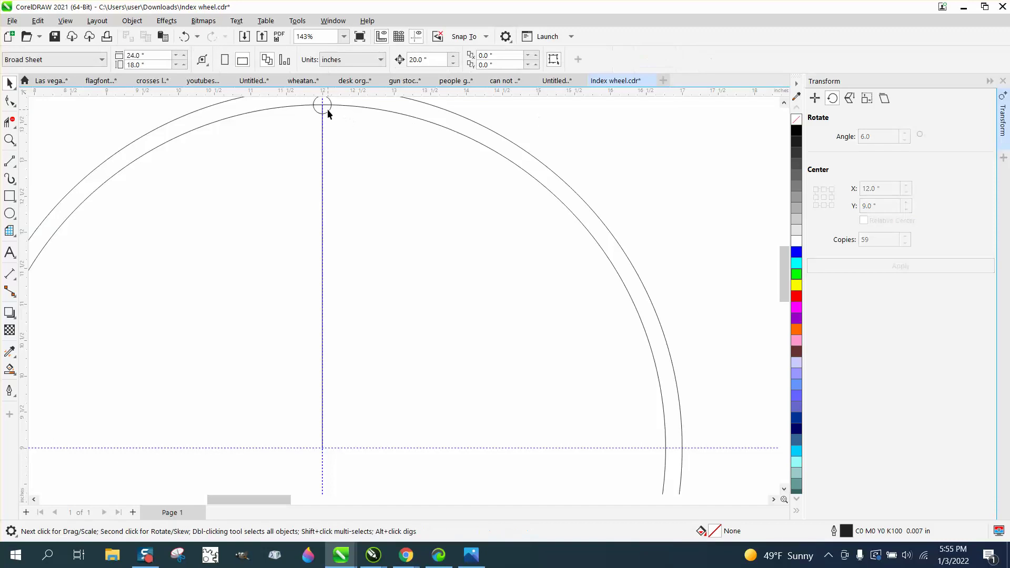
pyautogui.click(328, 111)
pyautogui.scroll(-1, 323, 127)
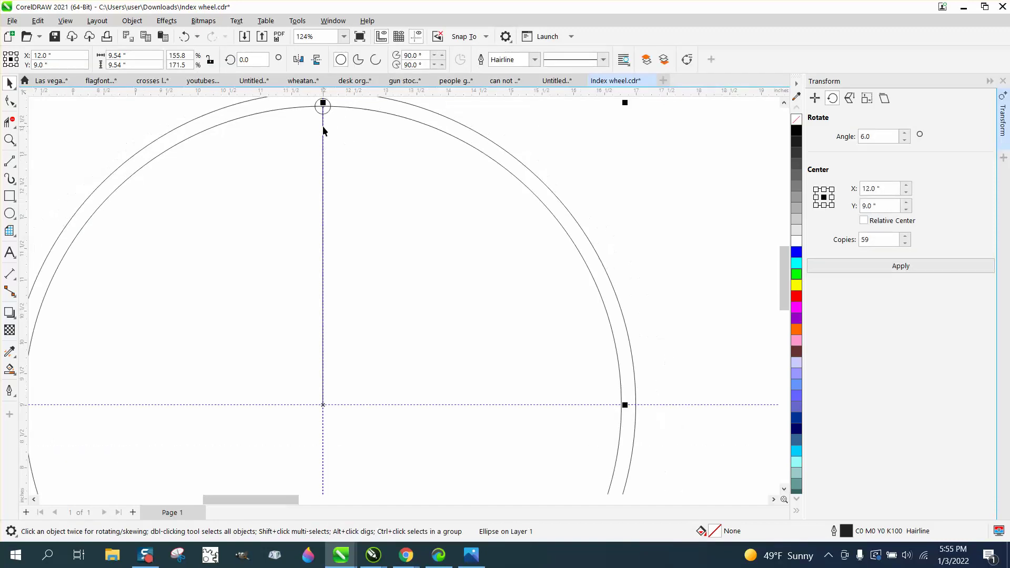
pyautogui.click(530, 119)
pyautogui.scroll(-1, 503, 160)
pyautogui.scroll(-1, 502, 161)
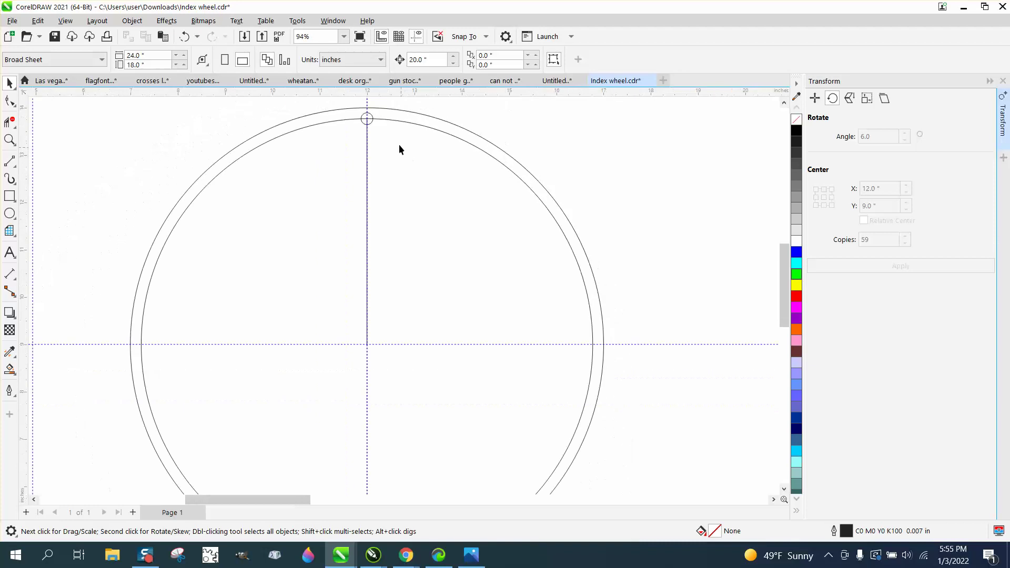
pyautogui.click(368, 121)
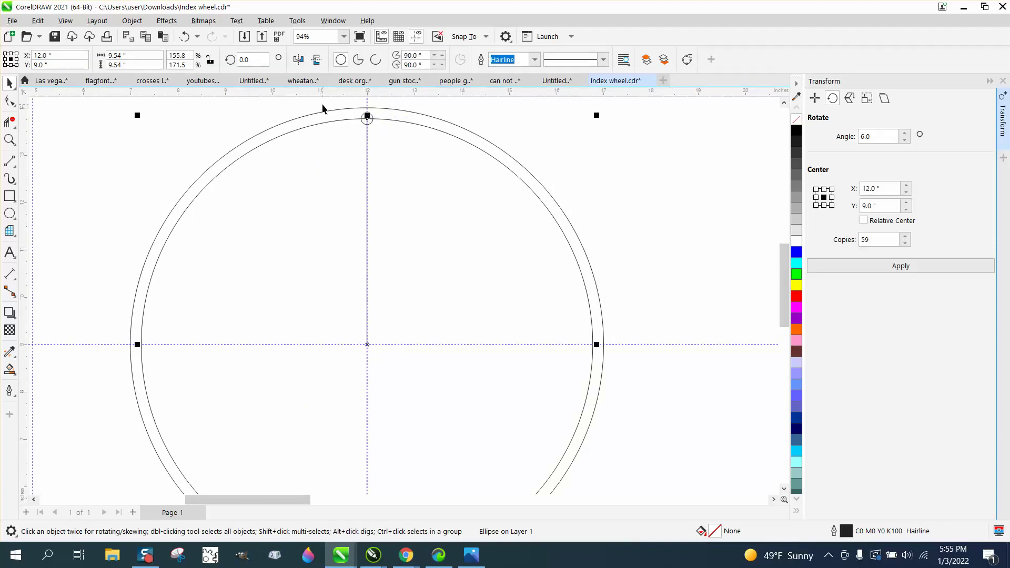
pyautogui.click(352, 103)
# Step: Rotate the spoke-and-circle group 6° with 59 copies, completing the wheel of 60
pyautogui.moveTo(406, 352); pyautogui.dragTo(407, 353)
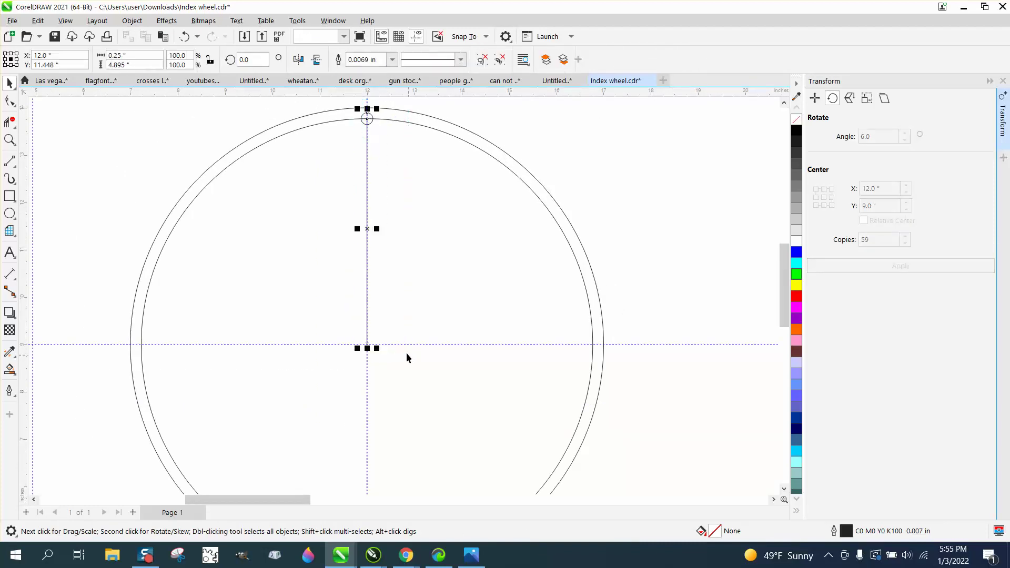
pyautogui.click(367, 231)
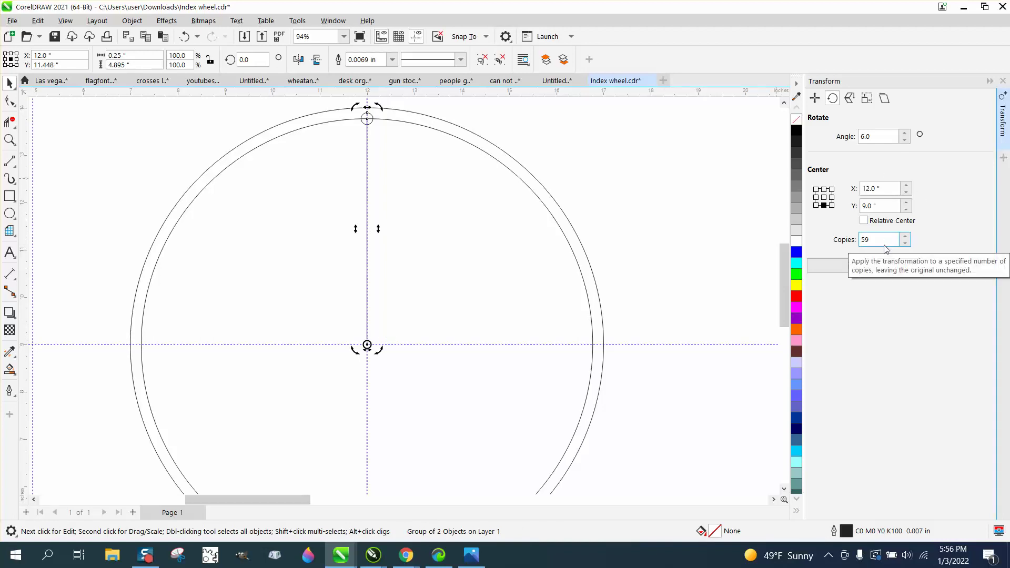
pyautogui.click(891, 269)
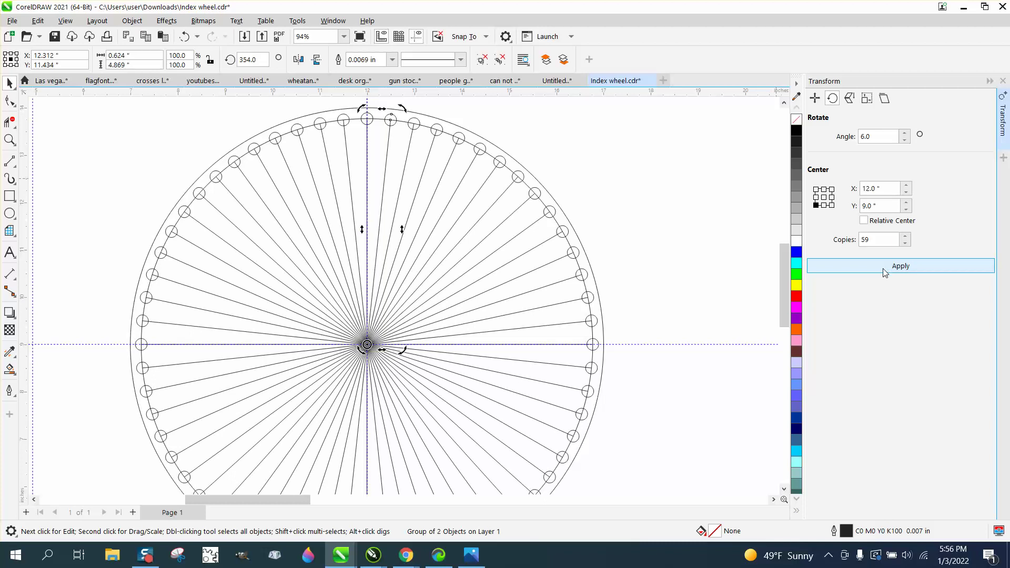
pyautogui.click(625, 269)
pyautogui.scroll(-2, 626, 269)
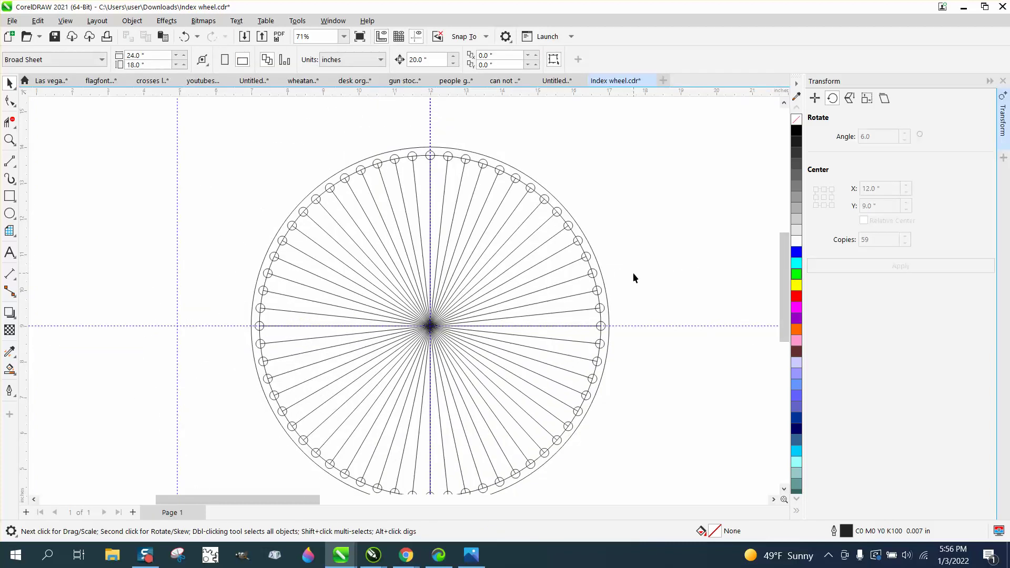